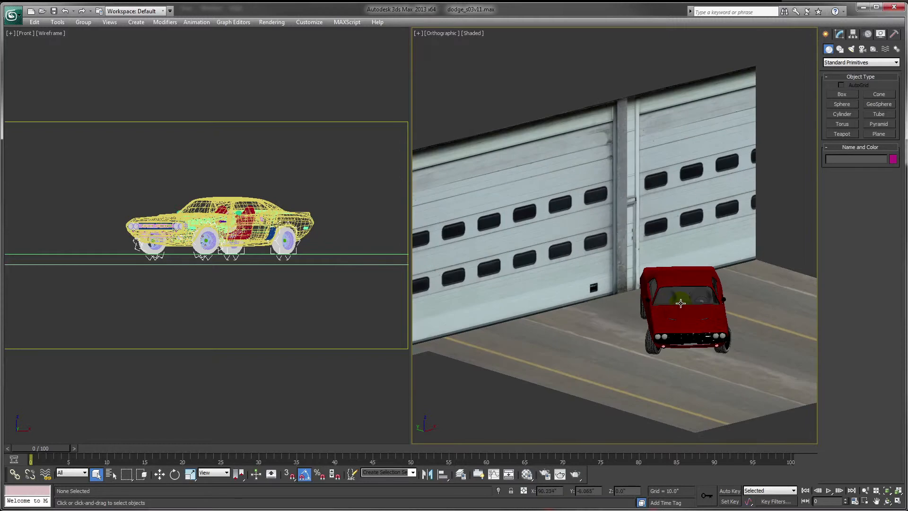
Step: Examine the red car, ground plane and garage door backdrop from above and from several angles
{"action": "left_click", "coordinate": [681, 303]}
{"action": "middle_click_drag", "start_coordinate": [681, 303], "coordinate": [602, 186], "text": "alt"}
{"action": "left_click", "coordinate": [604, 199]}
{"action": "middle_click_drag", "start_coordinate": [612, 249], "coordinate": [658, 249], "text": "alt"}
{"action": "left_click", "coordinate": [671, 296]}
{"action": "middle_click_drag", "start_coordinate": [671, 296], "coordinate": [611, 294]}
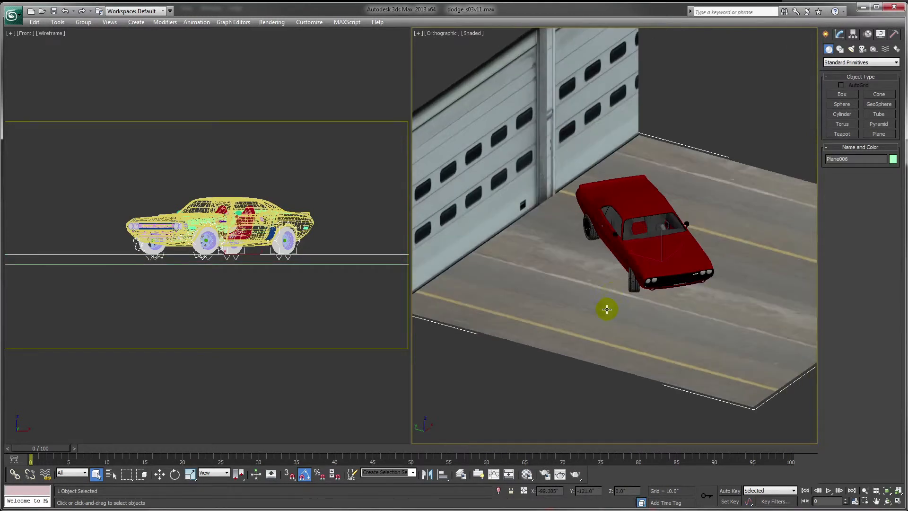
{"action": "key", "text": "t"}
{"action": "key", "text": "z"}
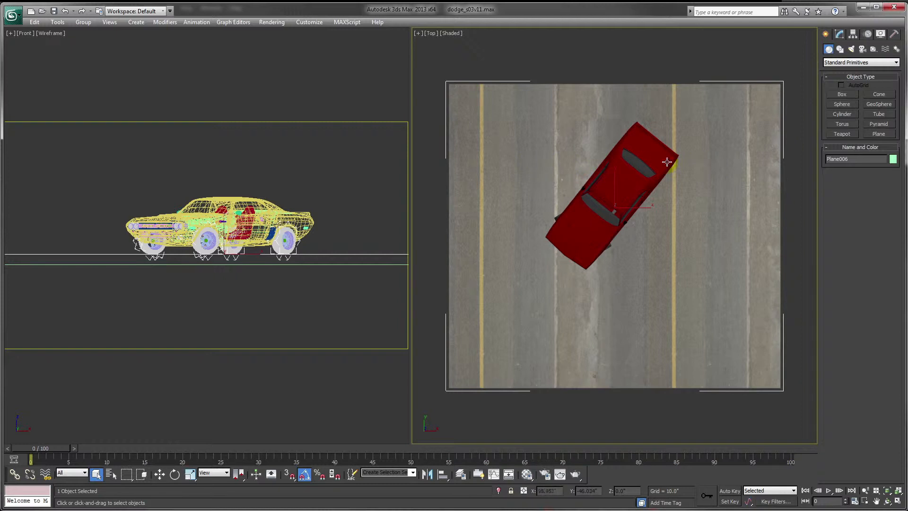
{"action": "middle_click_drag", "start_coordinate": [617, 161], "coordinate": [624, 129], "text": "alt"}
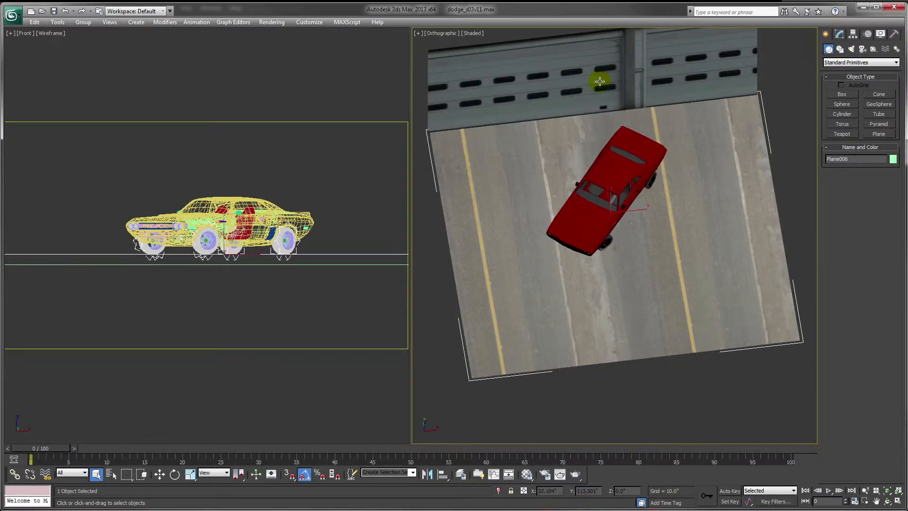
{"action": "middle_click_drag", "start_coordinate": [641, 265], "coordinate": [642, 228], "text": "alt"}
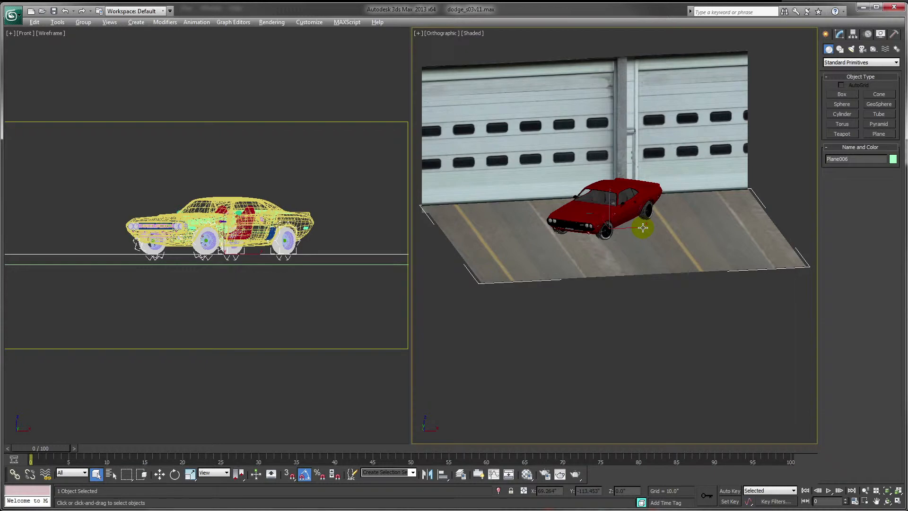
{"action": "middle_click_drag", "start_coordinate": [643, 227], "coordinate": [621, 264], "text": "alt"}
Step: Check the system unit scale and the display unit scale in the scene's units setup
{"action": "left_click", "coordinate": [305, 21]}
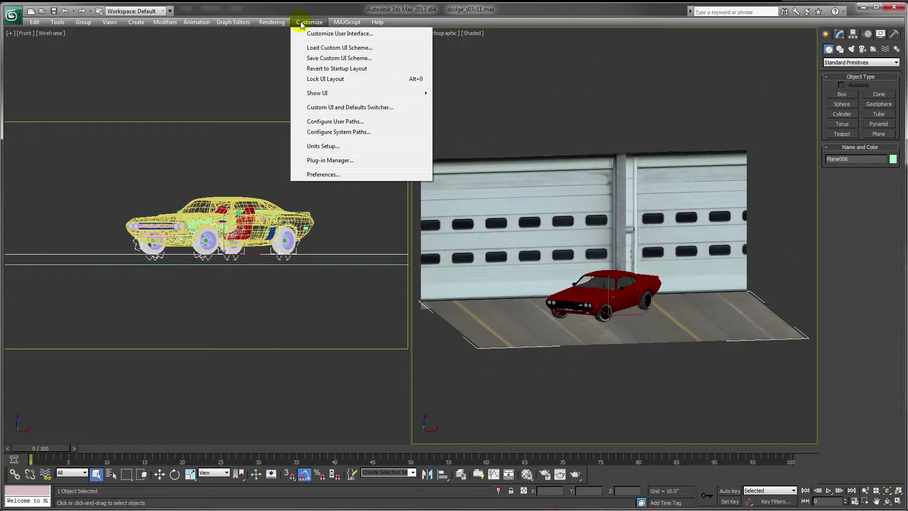
{"action": "left_click", "coordinate": [322, 147]}
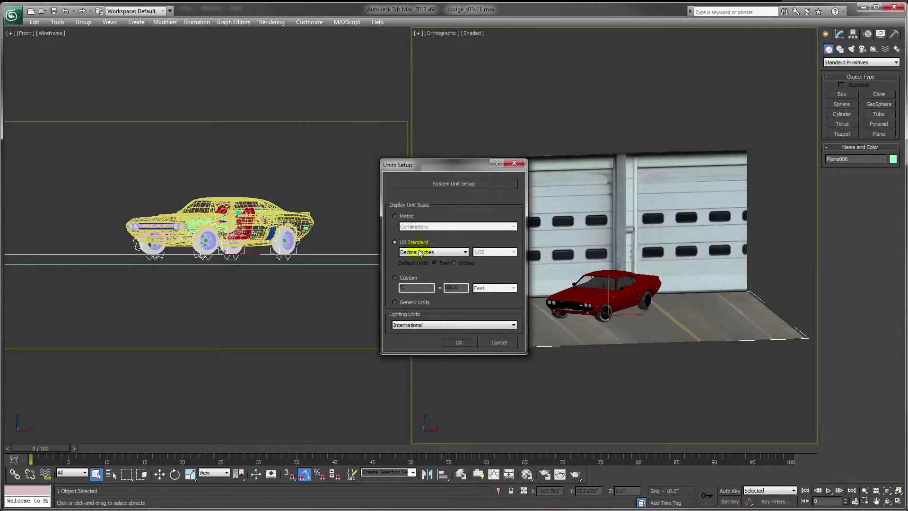
{"action": "left_click", "coordinate": [452, 184]}
{"action": "left_click", "coordinate": [489, 228]}
{"action": "left_click", "coordinate": [485, 237]}
{"action": "left_click", "coordinate": [462, 305]}
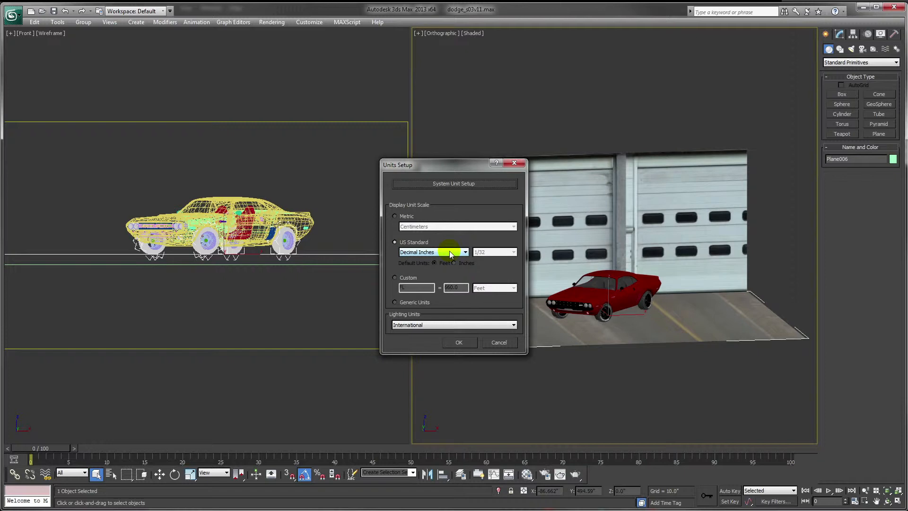
{"action": "left_click", "coordinate": [460, 343]}
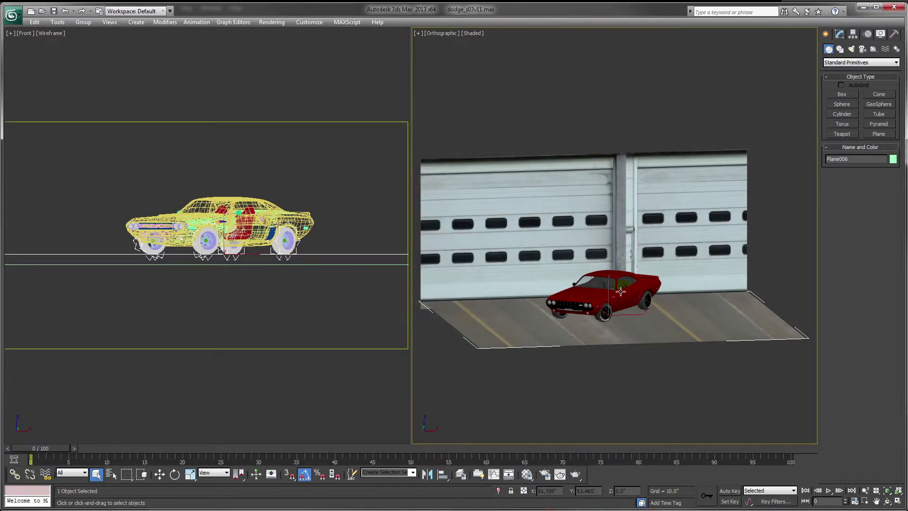
Step: Create a V-Ray physical camera in the top view, in front of the car and aimed at it, with a target distance of about 331 inches
{"action": "middle_click_drag", "start_coordinate": [605, 296], "coordinate": [605, 331], "text": "alt"}
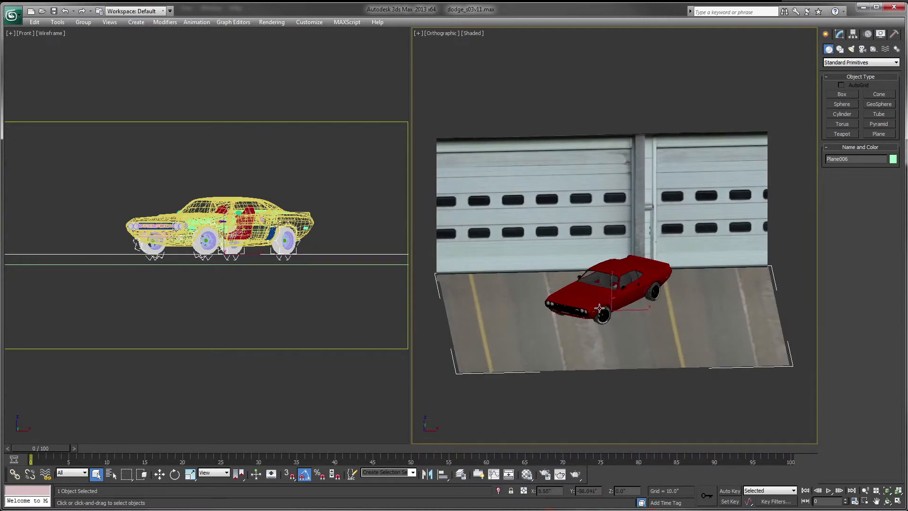
{"action": "left_click", "coordinate": [862, 48]}
{"action": "left_click", "coordinate": [864, 63]}
{"action": "left_click", "coordinate": [836, 77]}
{"action": "left_click", "coordinate": [894, 94]}
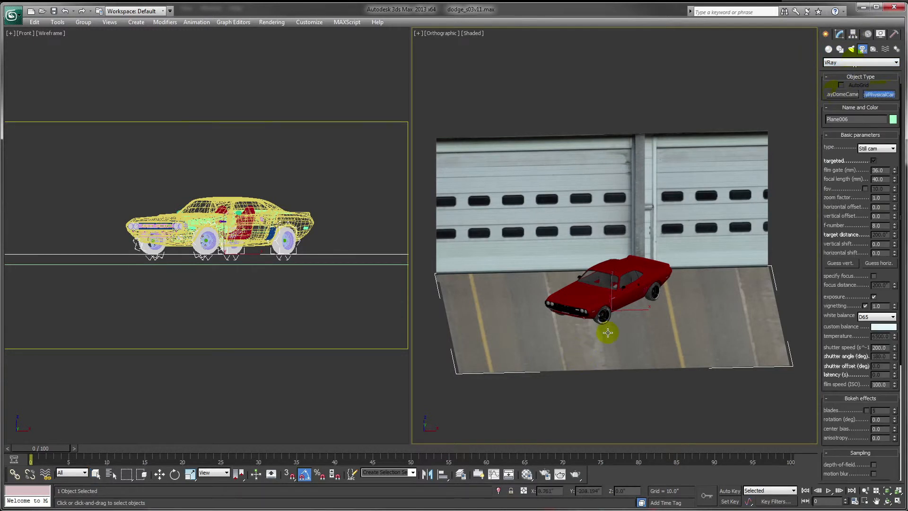
{"action": "key", "text": "t"}
{"action": "scroll", "coordinate": [608, 334], "scroll_direction": "down", "scroll_amount": 4}
{"action": "left_click", "coordinate": [589, 373]}
{"action": "left_click_drag", "start_coordinate": [588, 372], "coordinate": [589, 211]}
{"action": "right_click", "coordinate": [589, 212]}
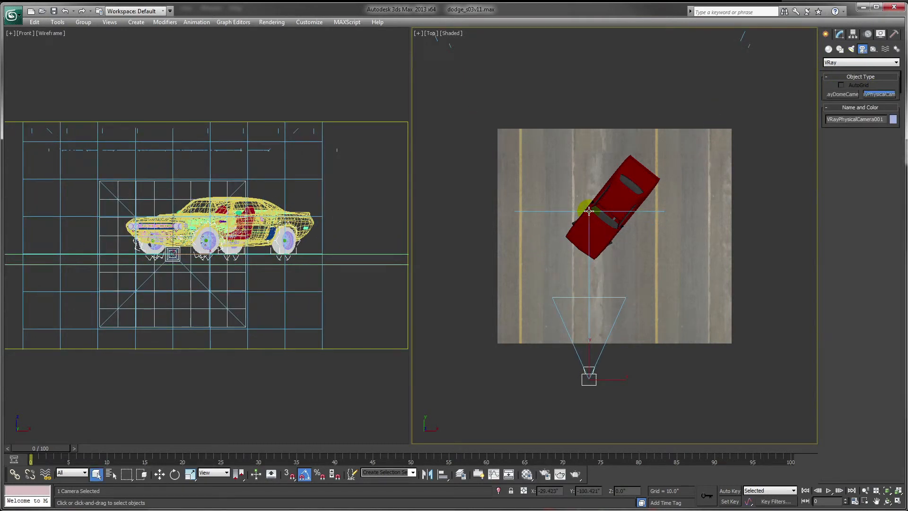
{"action": "right_click", "coordinate": [584, 236]}
Step: Turn off the targeted option of the V-Ray physical camera
{"action": "left_click", "coordinate": [839, 34]}
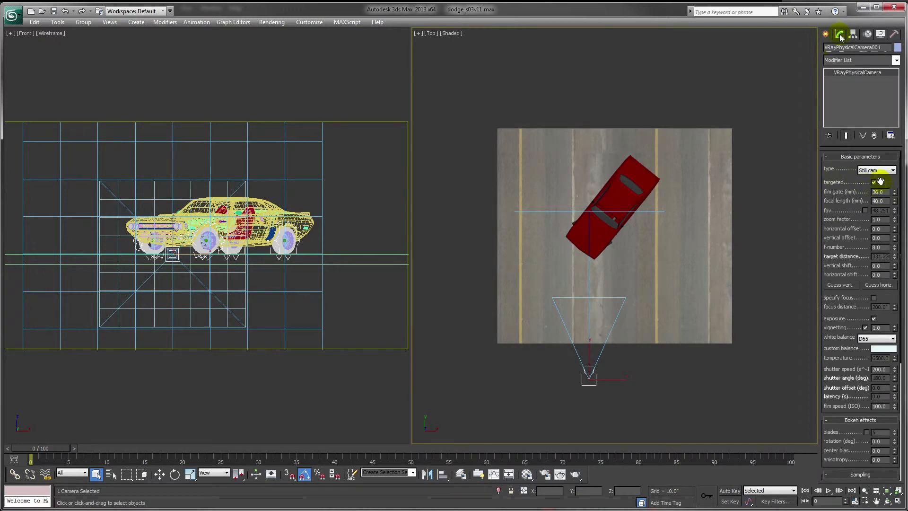
{"action": "left_click", "coordinate": [874, 183]}
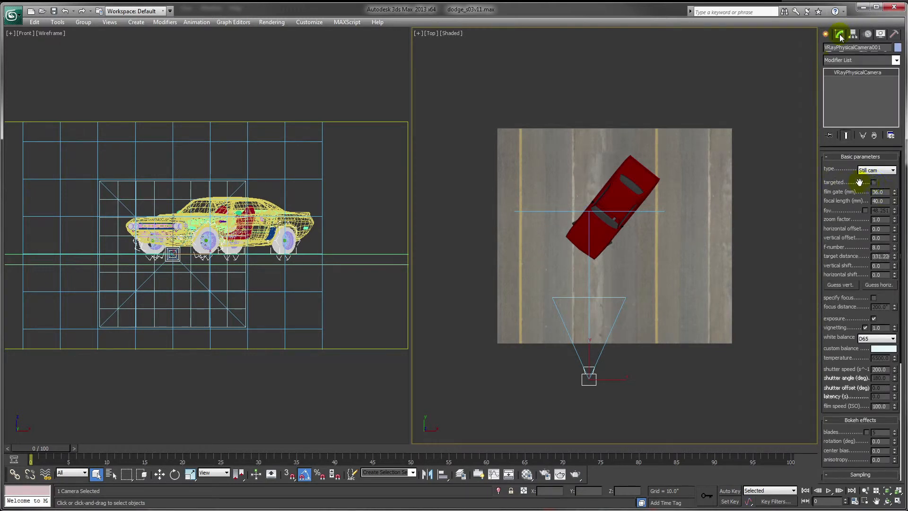
{"action": "key", "text": "w"}
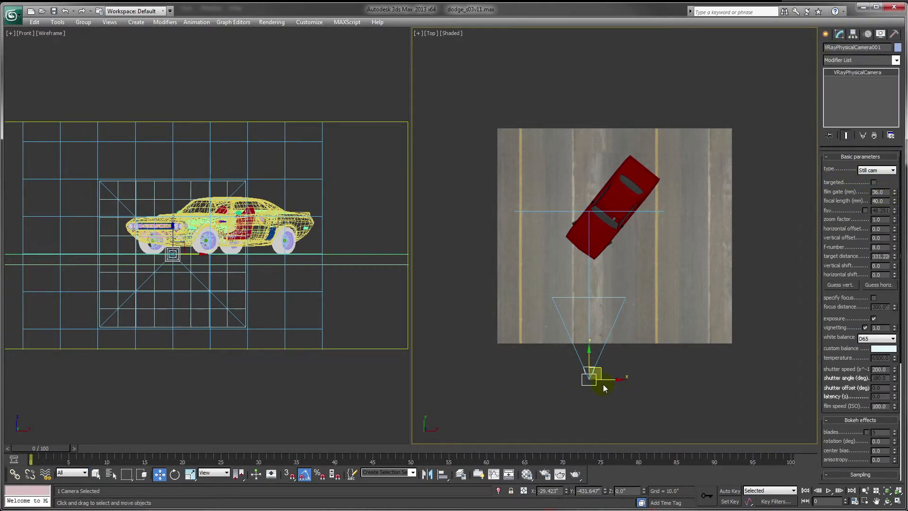
{"action": "mouse_move", "coordinate": [606, 381]}
{"action": "left_mouse_down"}
{"action": "mouse_move", "coordinate": [561, 380]}
{"action": "mouse_move", "coordinate": [598, 380]}
{"action": "mouse_move", "coordinate": [599, 393]}
{"action": "left_mouse_up"}
{"action": "right_click", "coordinate": [599, 393]}
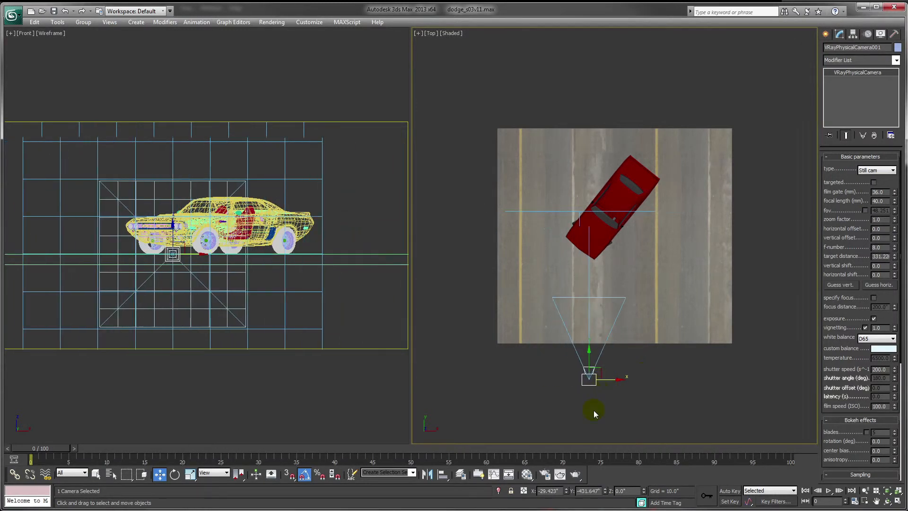
Step: Raise the camera to a height of about 42 inches and show its view in the front viewport
{"action": "key", "text": "l"}
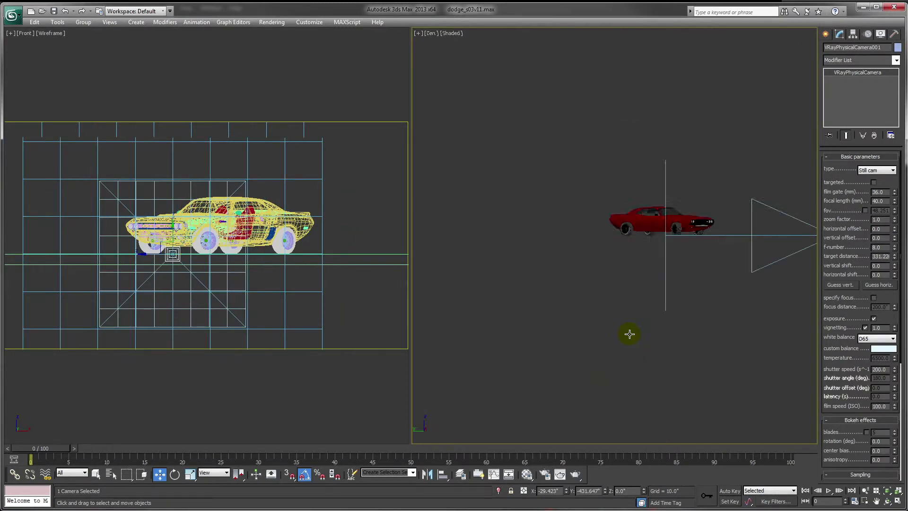
{"action": "left_click_drag", "start_coordinate": [748, 256], "coordinate": [748, 215]}
{"action": "right_click", "coordinate": [149, 246]}
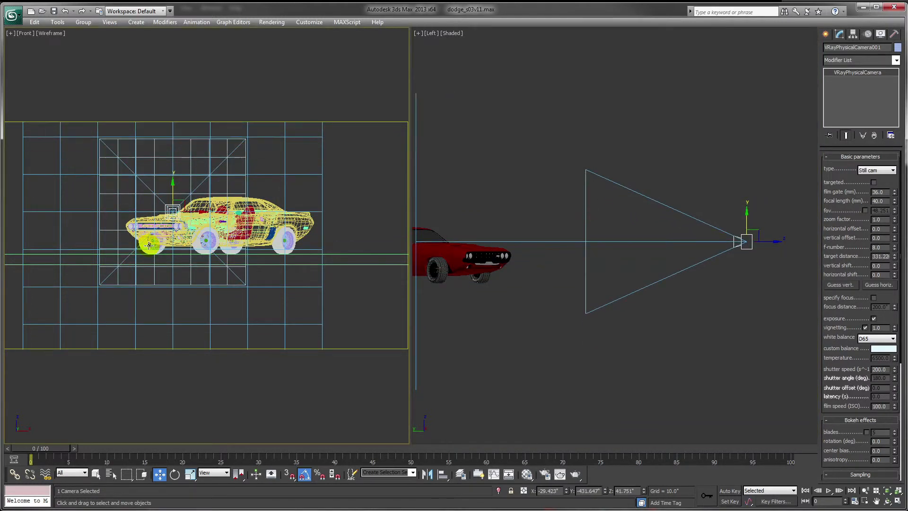
{"action": "key", "text": "c"}
{"action": "right_click", "coordinate": [625, 262]}
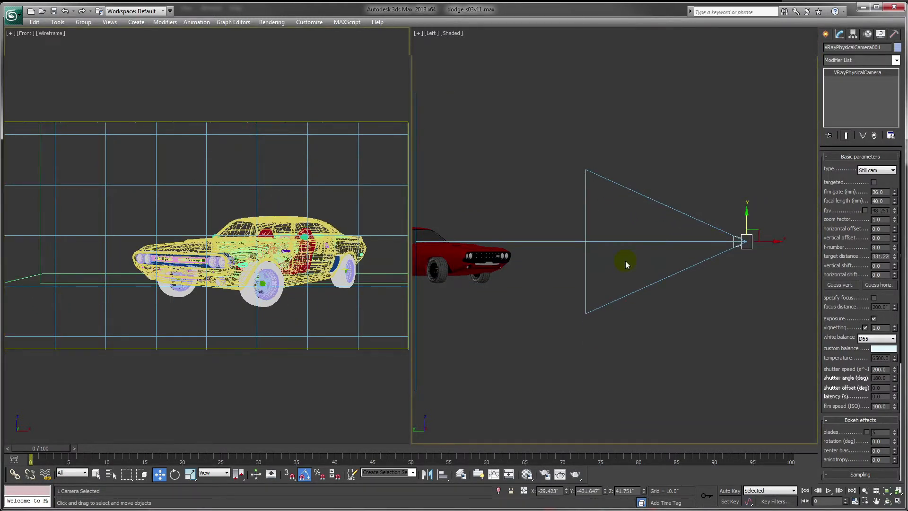
Step: Move the camera sideways and closer to the car in the top view, to about X 6.6 and Y -394 inches
{"action": "key", "text": "t"}
{"action": "key", "text": "z"}
{"action": "scroll", "coordinate": [626, 268], "scroll_direction": "down", "scroll_amount": 4}
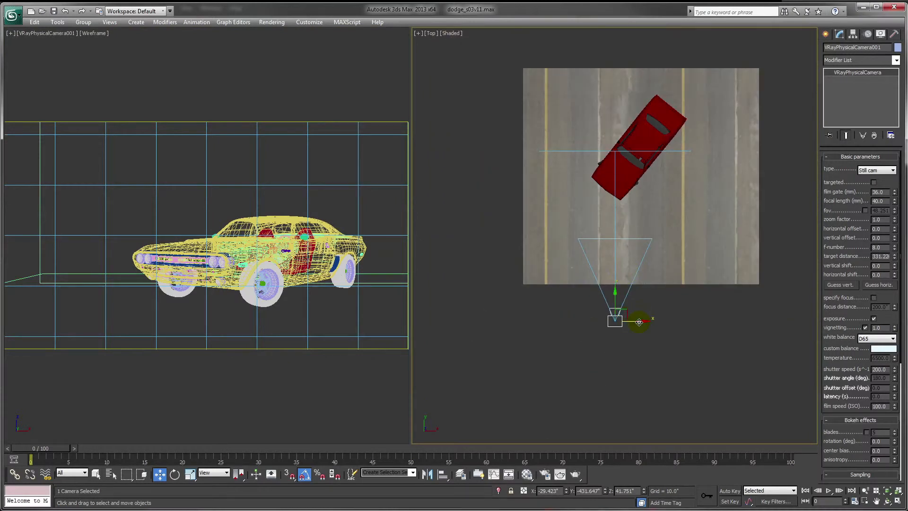
{"action": "left_click_drag", "start_coordinate": [639, 319], "coordinate": [634, 280]}
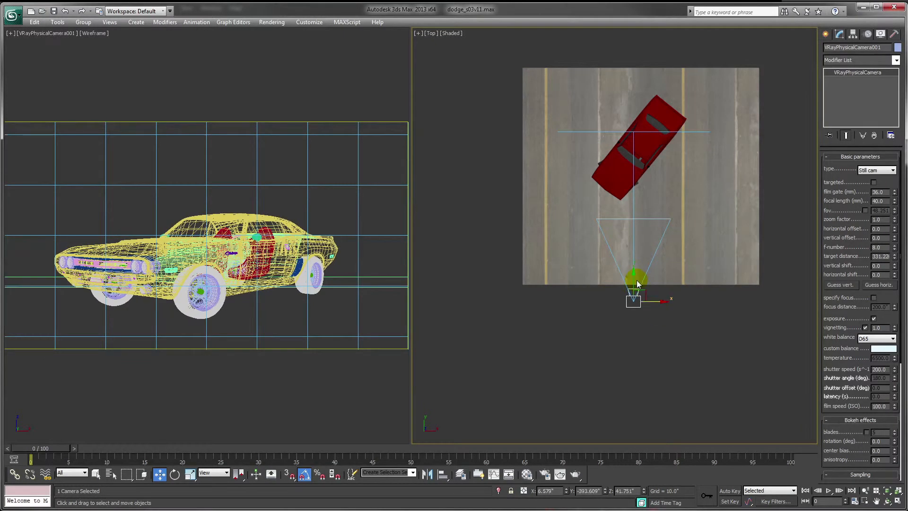
Step: Lower the camera to a height of about 39.4 inches and display the camera view shaded
{"action": "key", "text": "l"}
{"action": "middle_click_drag", "start_coordinate": [641, 291], "coordinate": [713, 285]}
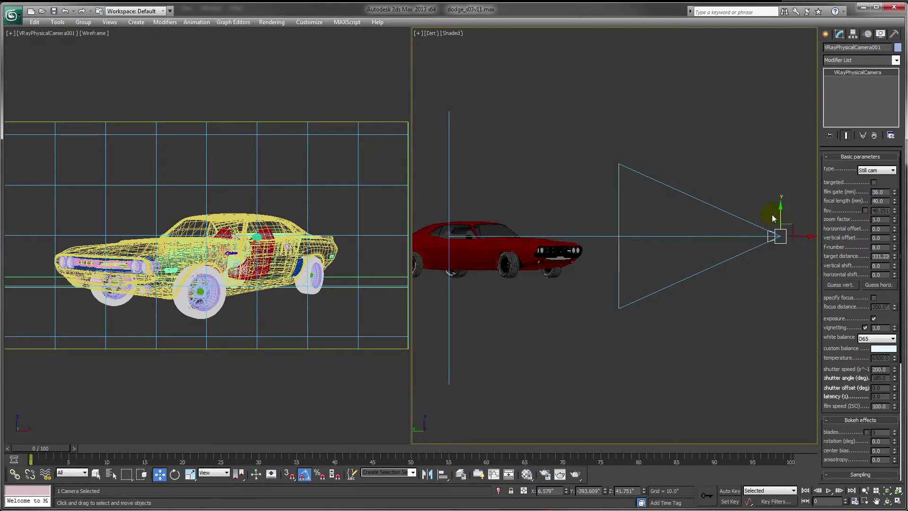
{"action": "left_click_drag", "start_coordinate": [780, 212], "coordinate": [780, 214]}
{"action": "right_click", "coordinate": [229, 305]}
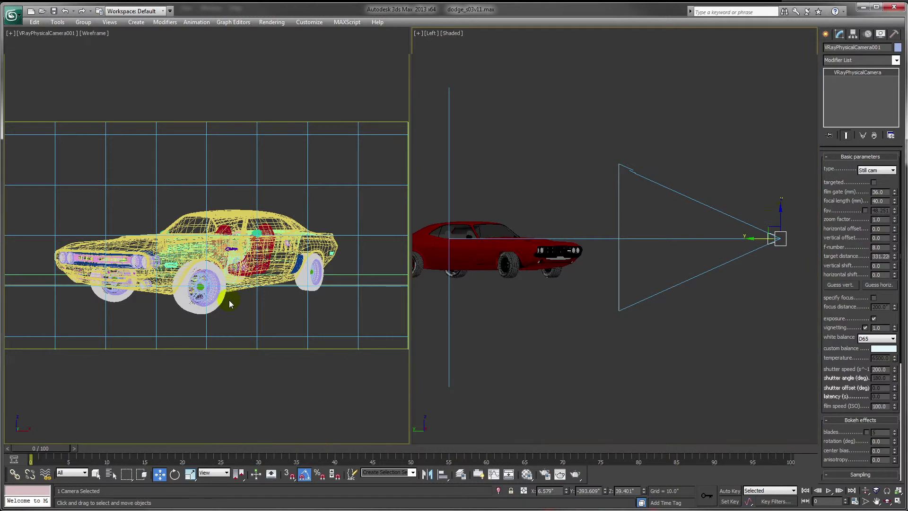
{"action": "key", "text": "F3"}
Step: Set the camera's film gate to 35 mm
{"action": "right_click", "coordinate": [714, 262]}
{"action": "key", "text": "t"}
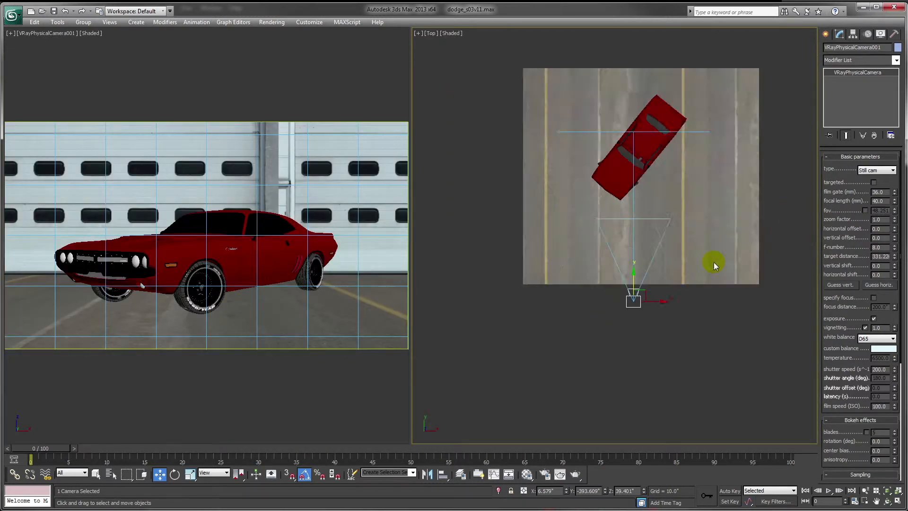
{"action": "double_click", "coordinate": [880, 192]}
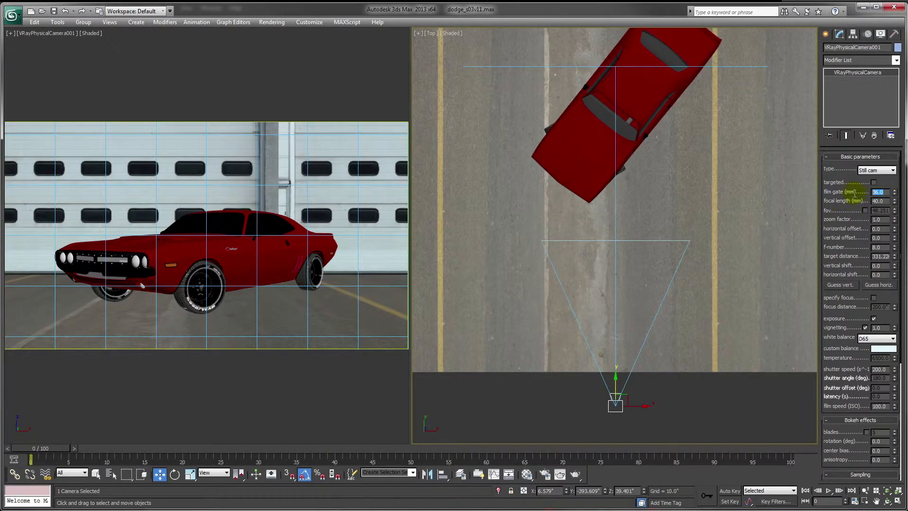
{"action": "type", "text": "35"}
{"action": "key", "text": "Return"}
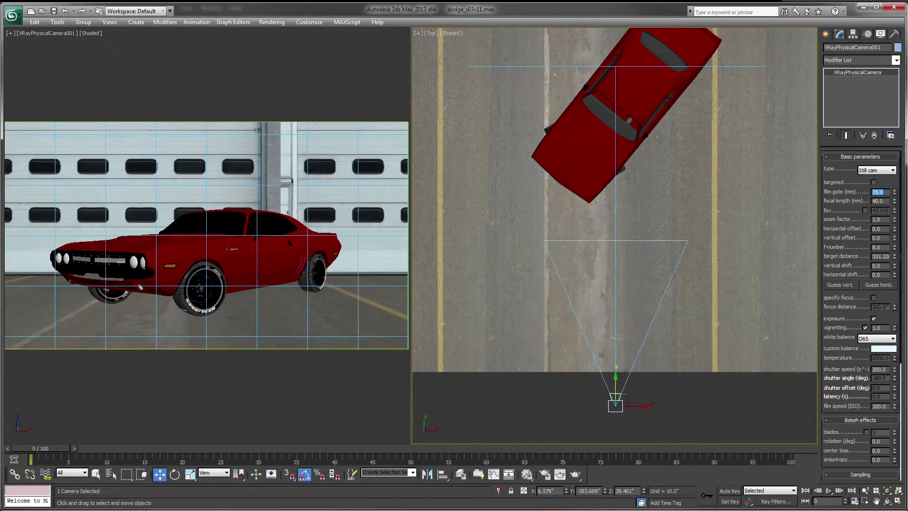
Step: Shift the camera sideways in the top view to about X -1.3 inches to reframe the car
{"action": "middle_click_drag", "start_coordinate": [637, 352], "coordinate": [640, 326]}
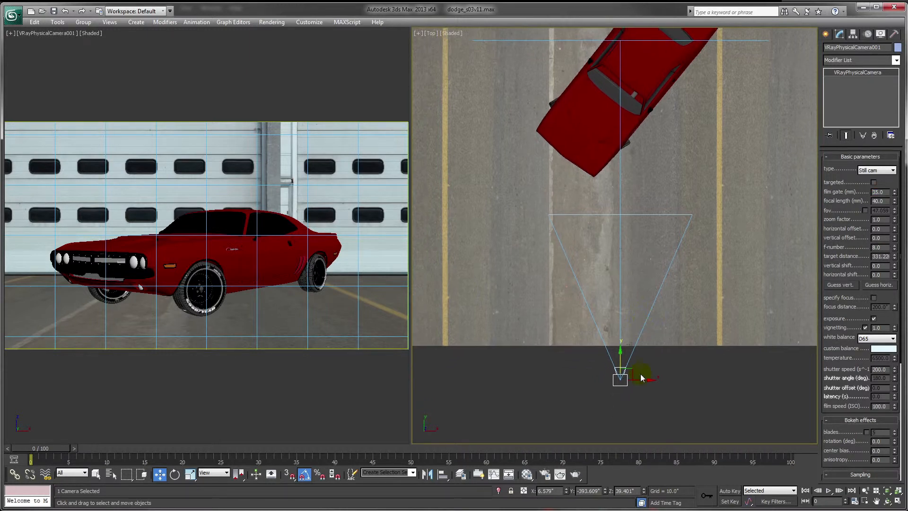
{"action": "left_click_drag", "start_coordinate": [643, 379], "coordinate": [636, 380]}
{"action": "scroll", "coordinate": [686, 255], "scroll_direction": "down", "scroll_amount": 5}
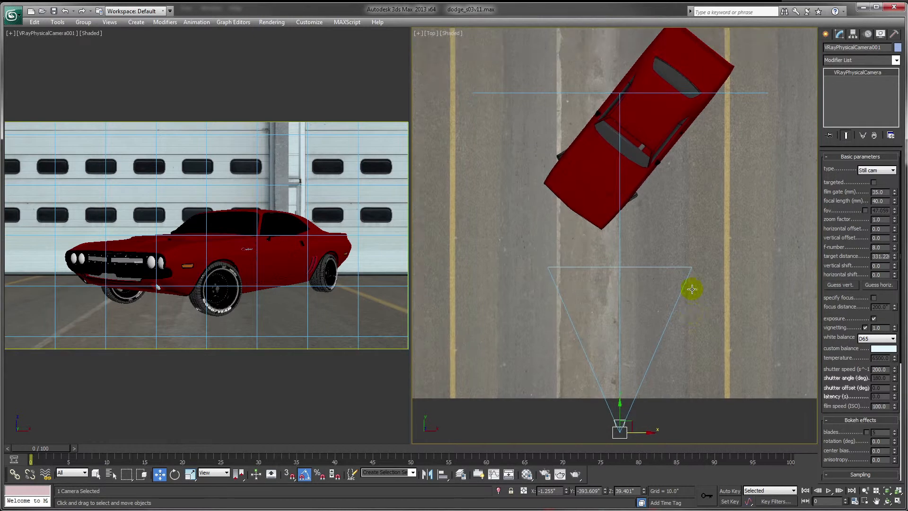
Step: Set the camera's target distance to 350 inches
{"action": "double_click", "coordinate": [879, 256]}
{"action": "type", "text": "350"}
{"action": "key", "text": "Return"}
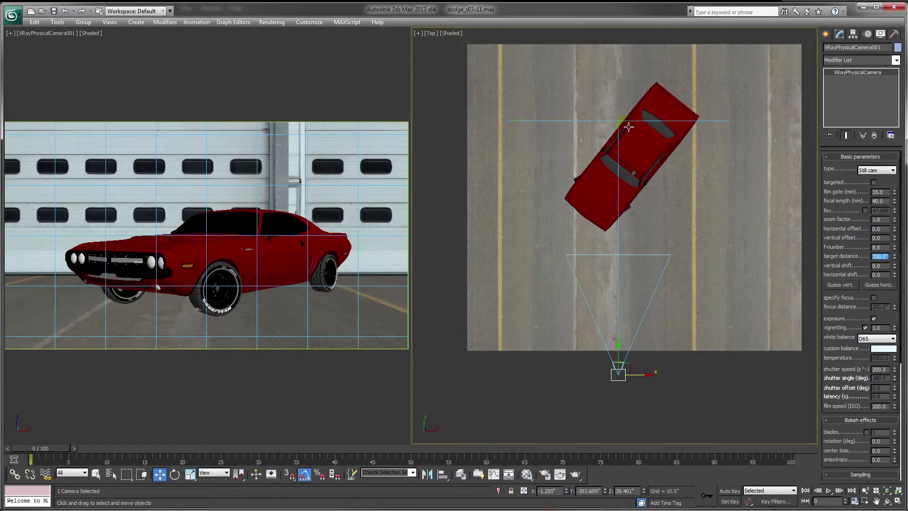
{"action": "middle_click_drag", "start_coordinate": [620, 156], "coordinate": [626, 188]}
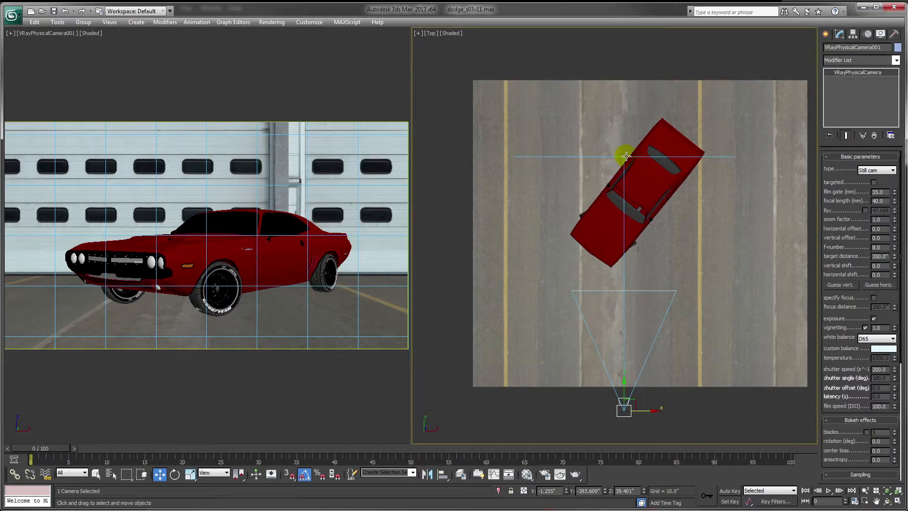
Step: Clone the camera as a copy to its left in the top view, at about X -29 inches
{"action": "middle_click_drag", "start_coordinate": [645, 414], "coordinate": [655, 371]}
{"action": "left_click_drag", "start_coordinate": [657, 368], "coordinate": [637, 369], "text": "shift"}
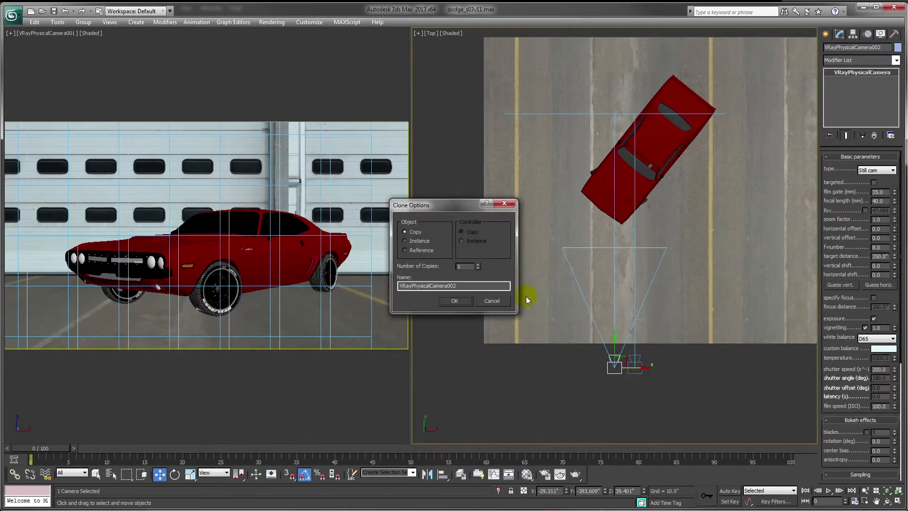
{"action": "left_click", "coordinate": [455, 301]}
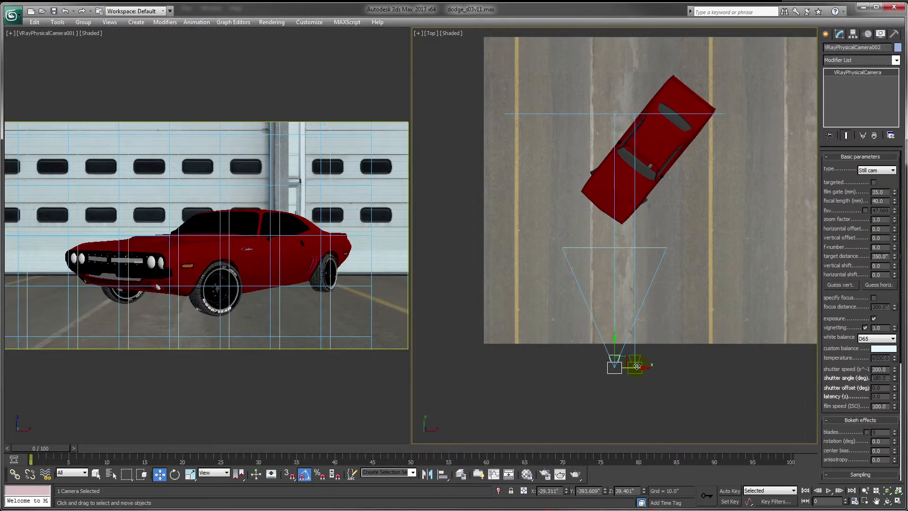
Step: Clone the left camera as an instance to the right of the original camera, at about X 28 inches
{"action": "left_click_drag", "start_coordinate": [637, 368], "coordinate": [678, 363], "text": "shift"}
{"action": "left_click", "coordinate": [415, 245]}
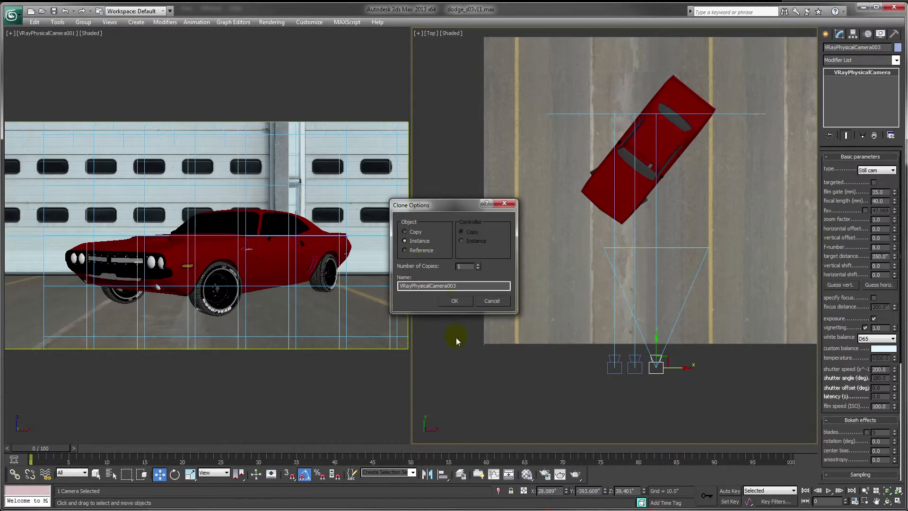
{"action": "left_click", "coordinate": [455, 301]}
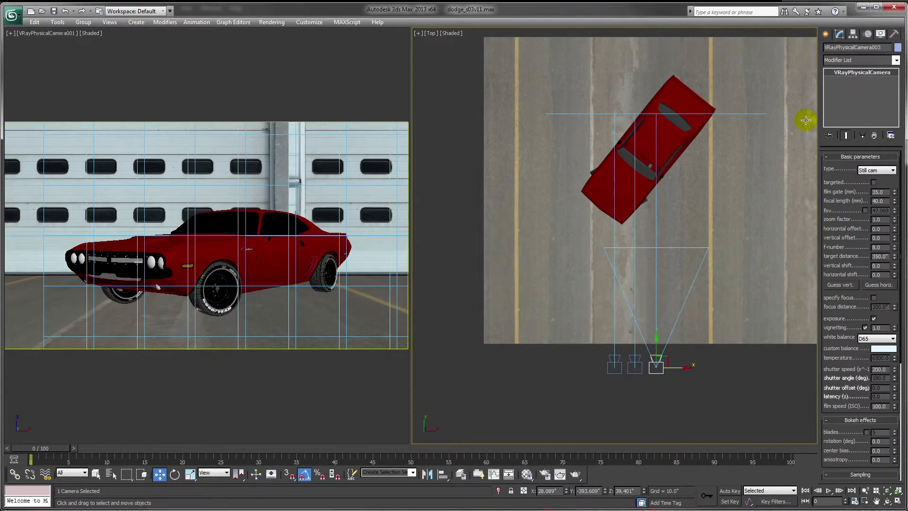
Step: Rename the rightmost camera right_cam
{"action": "left_click_drag", "start_coordinate": [873, 49], "coordinate": [806, 50]}
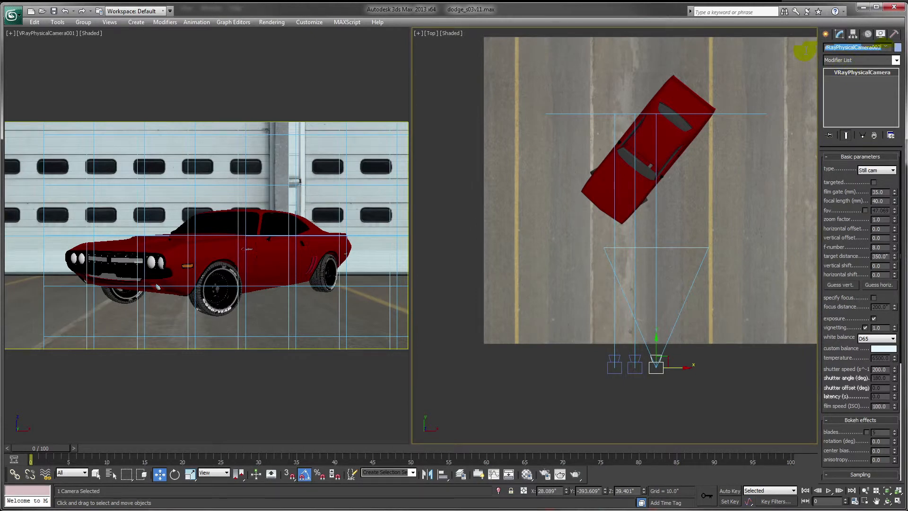
{"action": "type", "text": "right_cam"}
{"action": "left_click", "coordinate": [621, 368]}
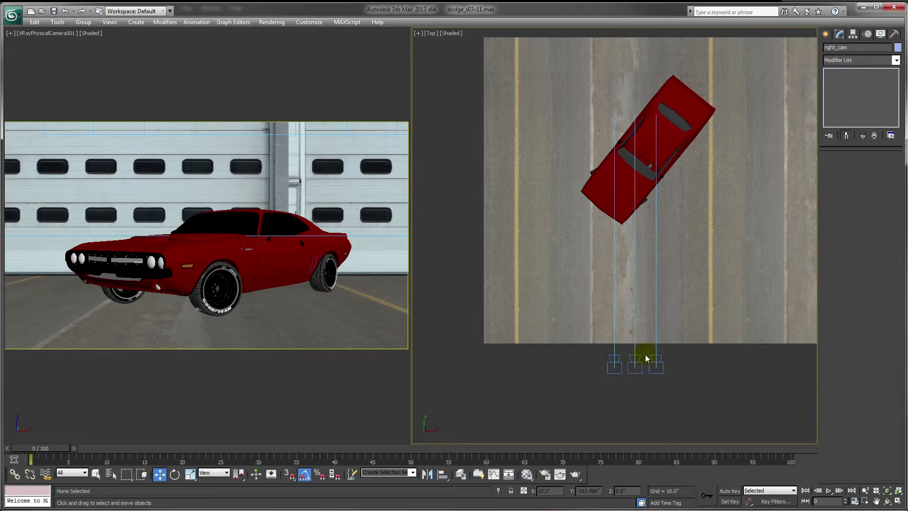
Step: Rename the leftmost camera left_cam
{"action": "left_click", "coordinate": [614, 359]}
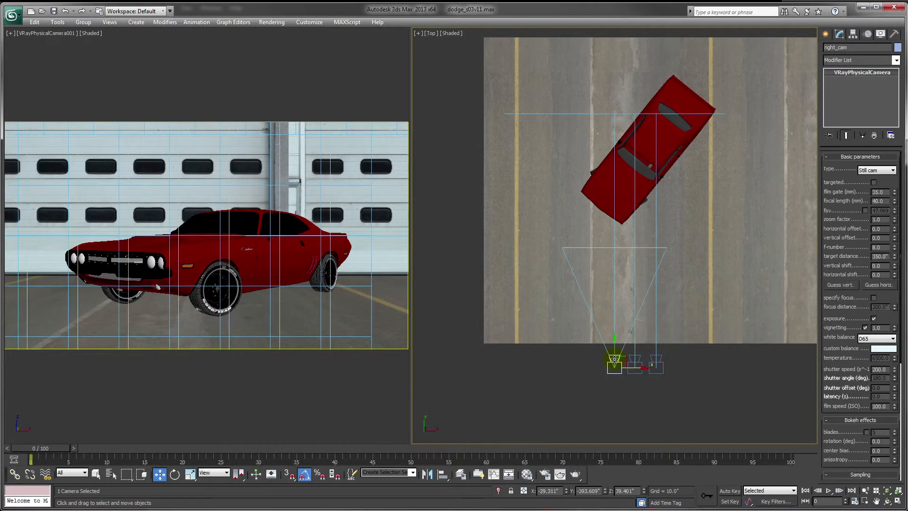
{"action": "left_click", "coordinate": [886, 48]}
{"action": "type", "text": "left_cam"}
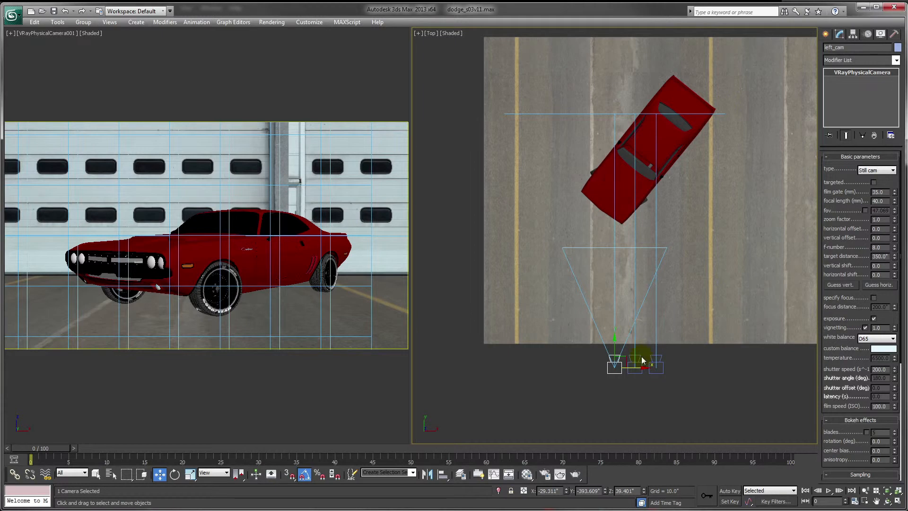
Step: Rename the middle camera main_cam
{"action": "left_click", "coordinate": [640, 361]}
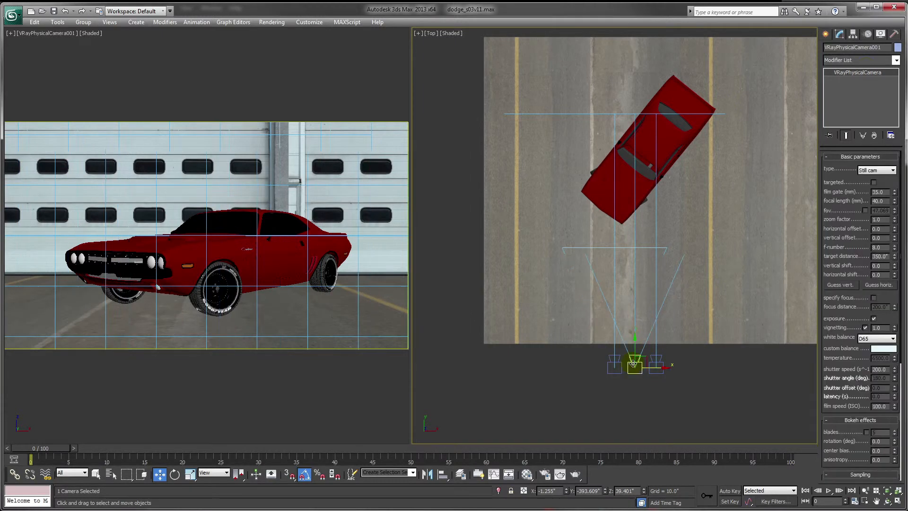
{"action": "left_click_drag", "start_coordinate": [890, 49], "coordinate": [742, 52]}
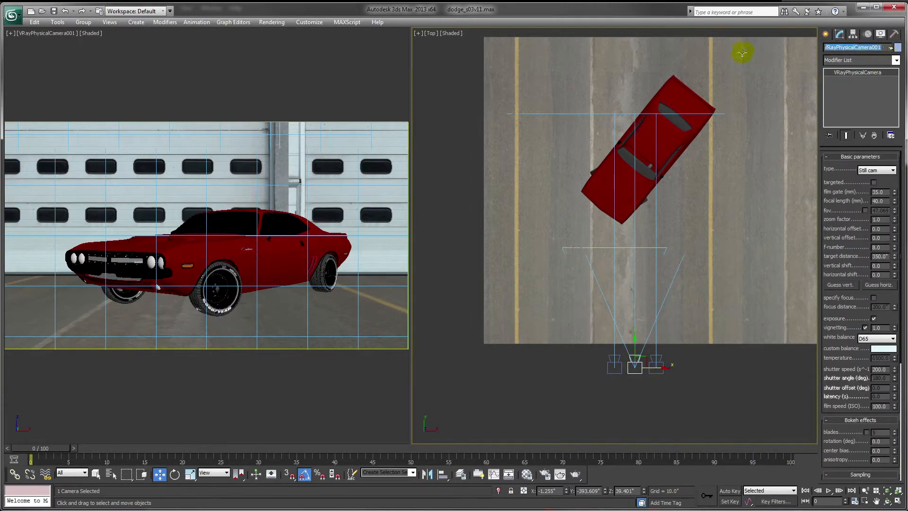
{"action": "type", "text": "main_cam"}
{"action": "key", "text": "Return"}
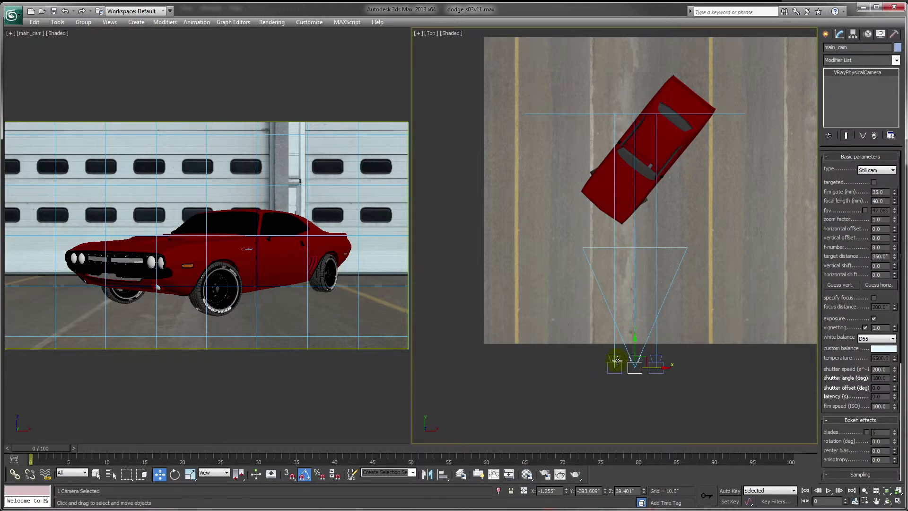
Step: Link the left and right cameras to main_cam as their parent
{"action": "left_click", "coordinate": [615, 366]}
{"action": "left_click", "coordinate": [655, 359], "text": "ctrl"}
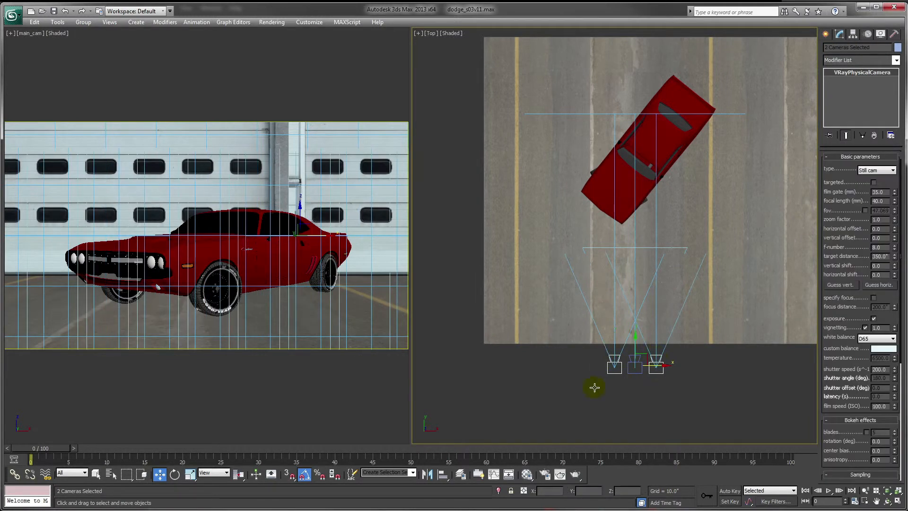
{"action": "left_click", "coordinate": [15, 474]}
{"action": "middle_click_drag", "start_coordinate": [712, 260], "coordinate": [712, 258]}
{"action": "scroll", "coordinate": [712, 259], "scroll_direction": "up", "scroll_amount": 2}
{"action": "left_click_drag", "start_coordinate": [620, 291], "coordinate": [647, 283]}
{"action": "left_click", "coordinate": [647, 283]}
{"action": "middle_click_drag", "start_coordinate": [646, 284], "coordinate": [641, 338]}
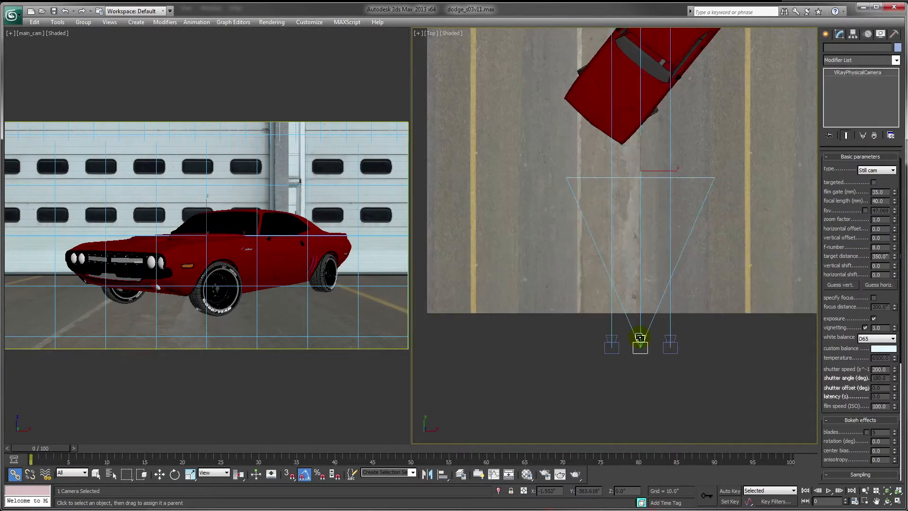
Step: Change the object color of main_cam to black
{"action": "left_click", "coordinate": [897, 47]}
{"action": "left_click", "coordinate": [769, 276]}
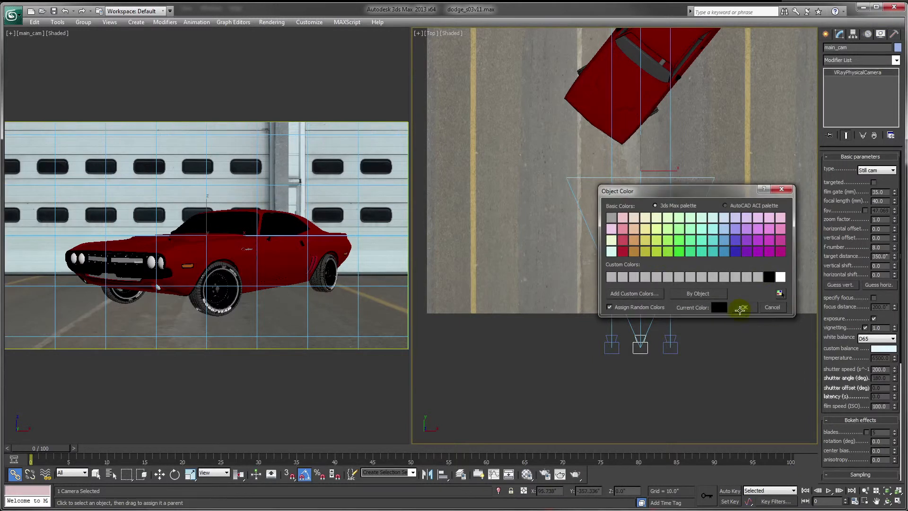
{"action": "left_click", "coordinate": [744, 307]}
Step: Try moving main_cam in the top view to test its links to the two side cameras
{"action": "key", "text": "w"}
{"action": "left_click_drag", "start_coordinate": [640, 347], "coordinate": [724, 306]}
{"action": "middle_click_drag", "start_coordinate": [694, 279], "coordinate": [689, 304]}
{"action": "scroll", "coordinate": [689, 305], "scroll_direction": "down", "scroll_amount": 2}
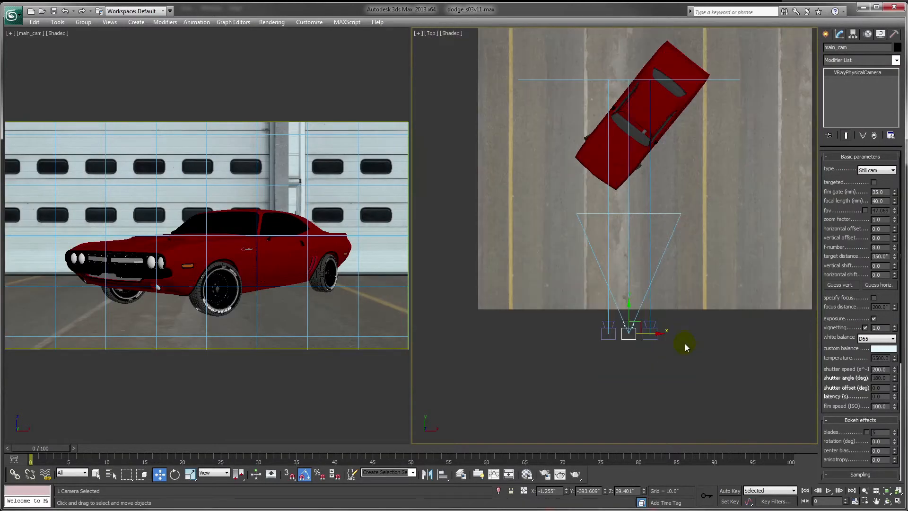
{"action": "left_click", "coordinate": [686, 344]}
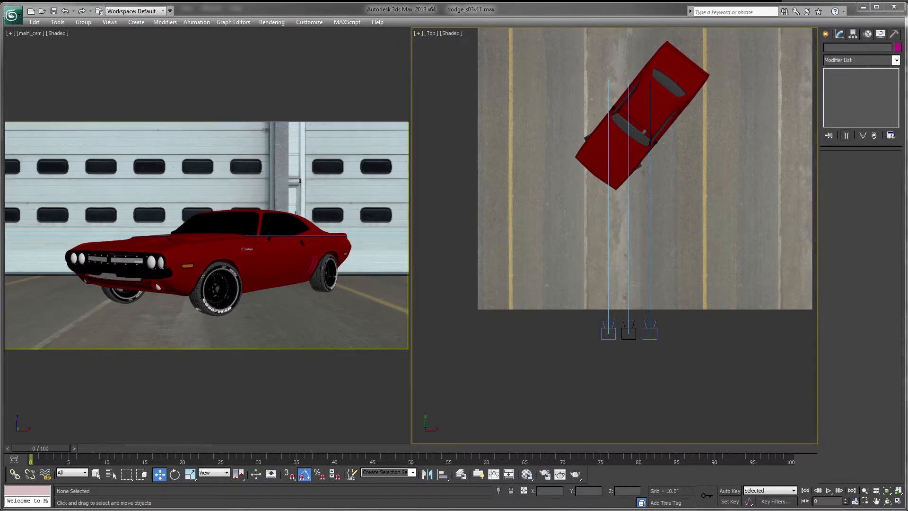
Step: Change the viewport layout to two stacked views beside one tall Top view
{"action": "left_click", "coordinate": [419, 33]}
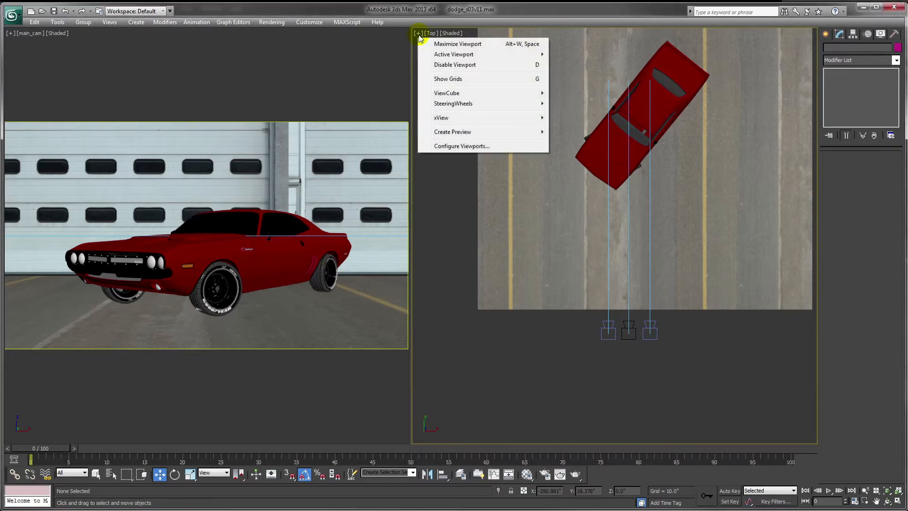
{"action": "left_click", "coordinate": [471, 145]}
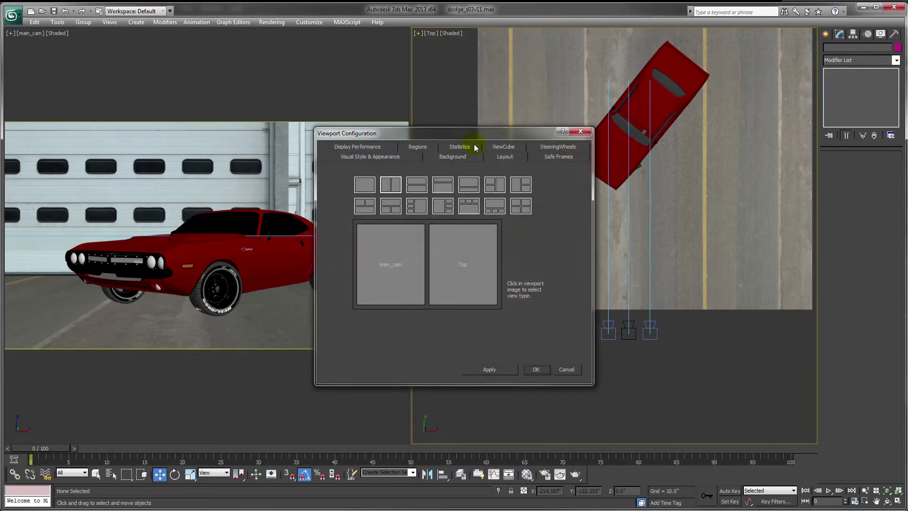
{"action": "left_click", "coordinate": [496, 184]}
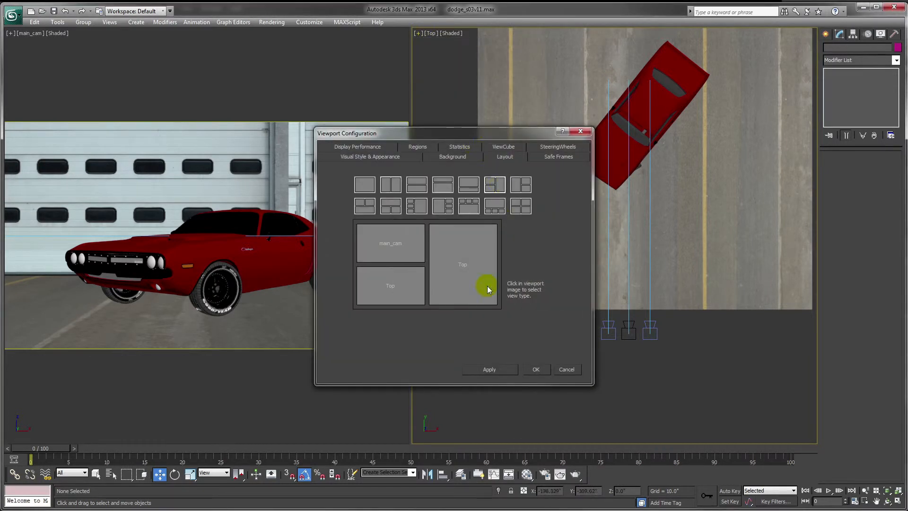
{"action": "left_click", "coordinate": [537, 370]}
{"action": "left_click", "coordinate": [155, 111]}
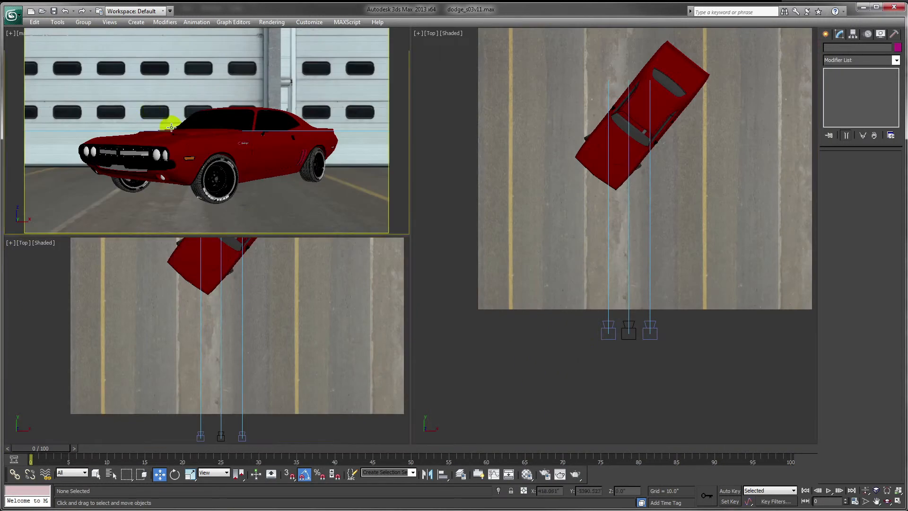
Step: Show the left_cam view in the upper of the two stacked viewports
{"action": "left_click", "coordinate": [22, 35]}
{"action": "mouse_move", "coordinate": [55, 44]}
{"action": "left_click", "coordinate": [151, 43]}
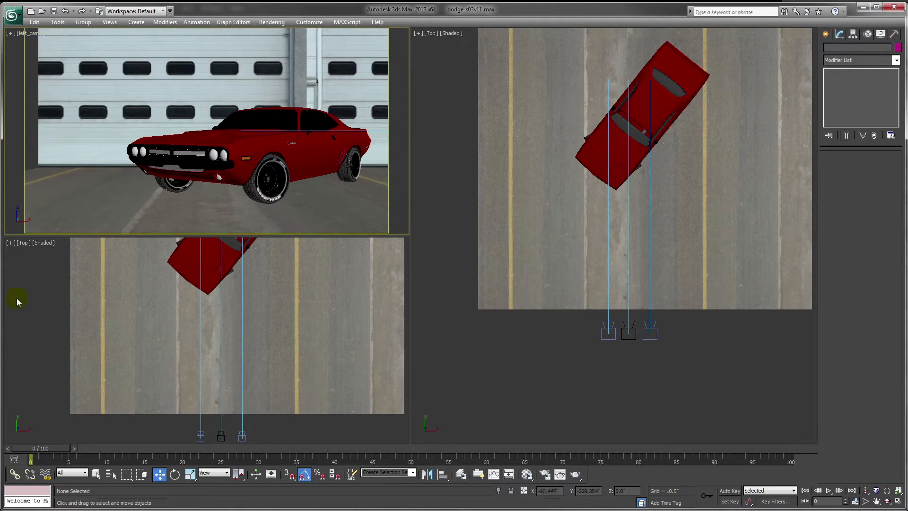
Step: Show the right_cam view in the lower stacked viewport with safe frames turned on
{"action": "left_click", "coordinate": [24, 243]}
{"action": "mouse_move", "coordinate": [48, 254]}
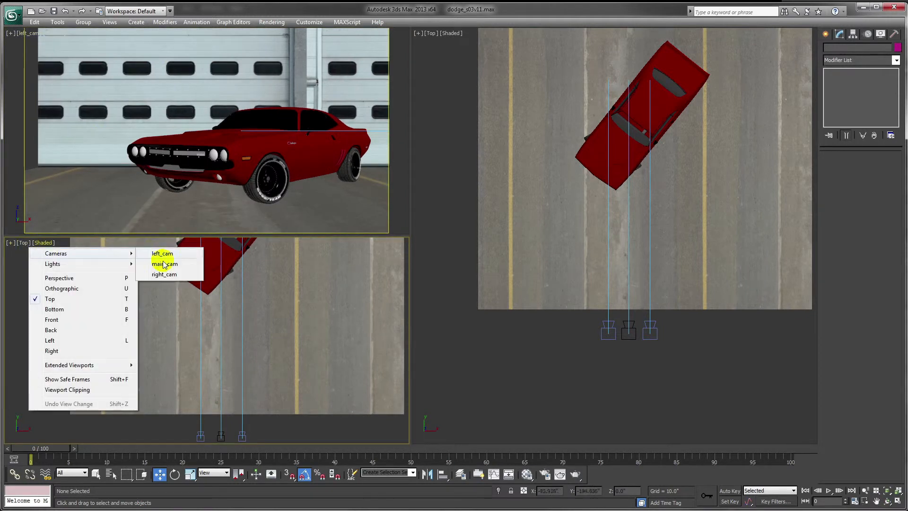
{"action": "left_click", "coordinate": [169, 274]}
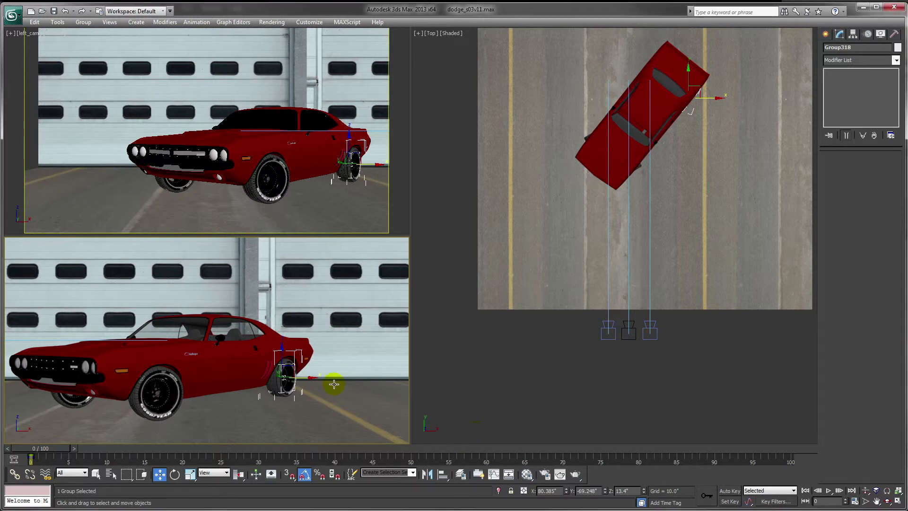
{"action": "key", "text": "shift+f"}
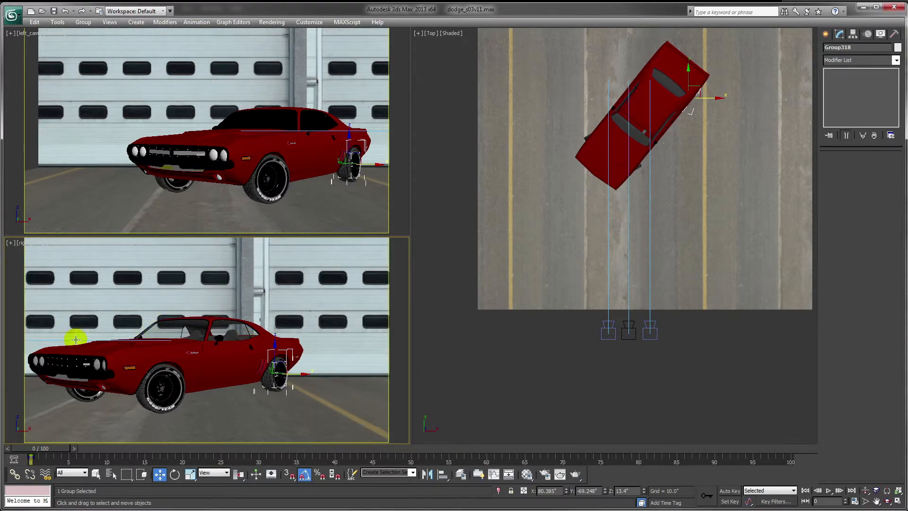
Step: Move the side cameras closer to main_cam, about 15 inches to its left and 14 inches to its right, and save the scene
{"action": "left_click", "coordinate": [608, 328]}
{"action": "left_click_drag", "start_coordinate": [626, 333], "coordinate": [665, 332]}
{"action": "left_click", "coordinate": [651, 328]}
{"action": "key", "text": "ctrl+s"}
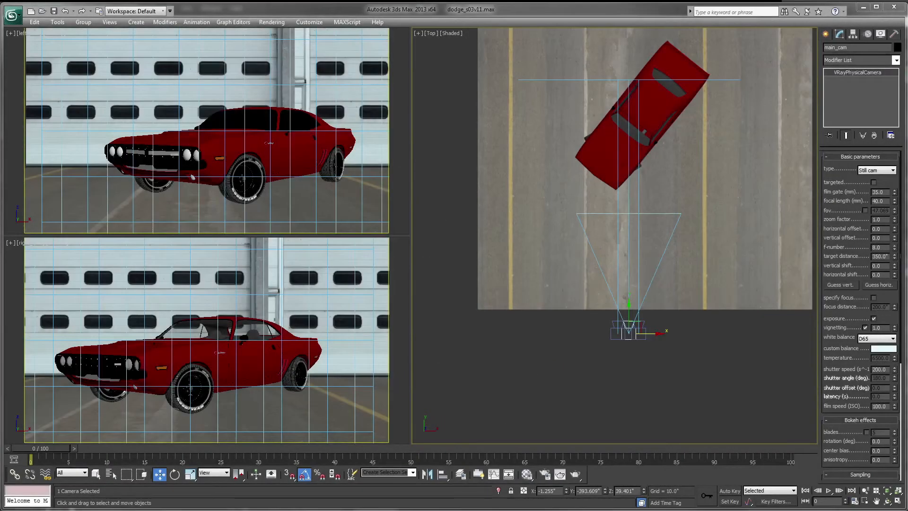
Step: Set the X position of main_cam to 0
{"action": "left_click", "coordinate": [637, 332]}
{"action": "left_click", "coordinate": [674, 353]}
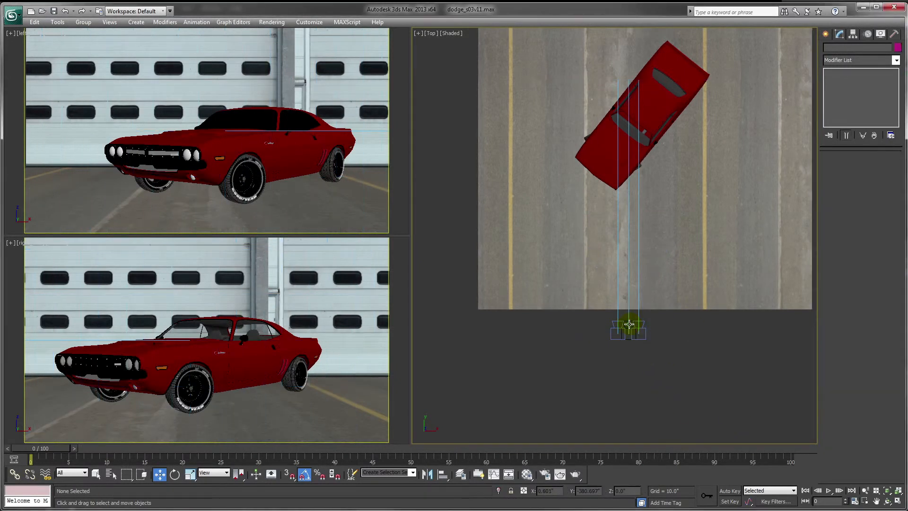
{"action": "left_click", "coordinate": [632, 328]}
{"action": "double_click", "coordinate": [558, 490]}
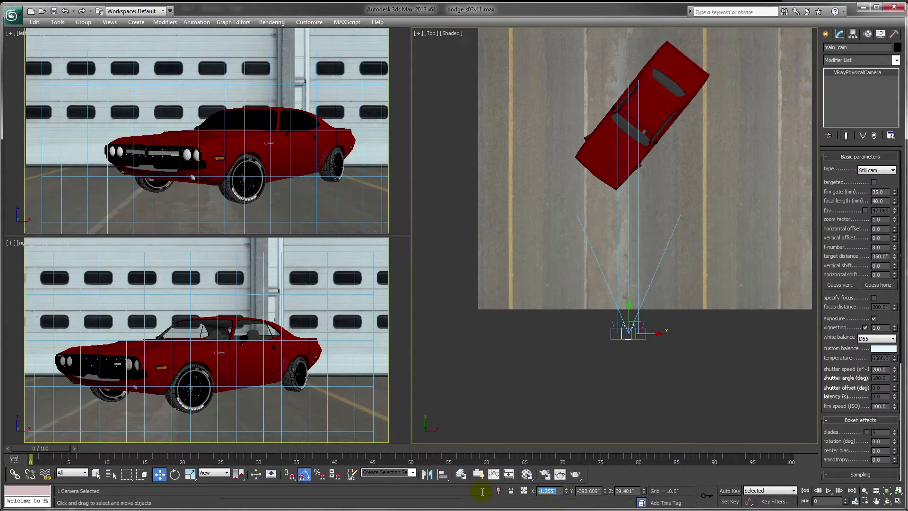
{"action": "type", "text": "0"}
{"action": "key", "text": "Return"}
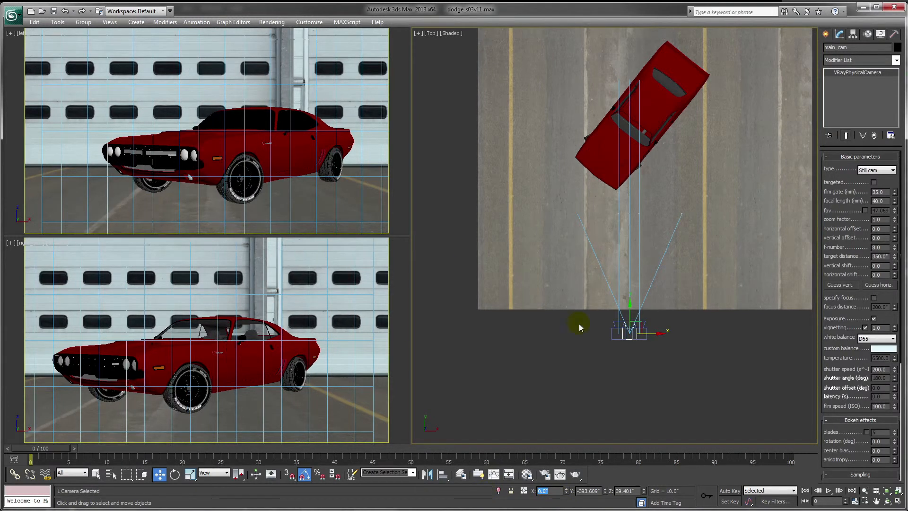
Step: Set the X position of left_cam to -7 inches
{"action": "left_click_drag", "start_coordinate": [618, 330], "coordinate": [608, 329]}
{"action": "left_click_drag", "start_coordinate": [536, 491], "coordinate": [492, 494]}
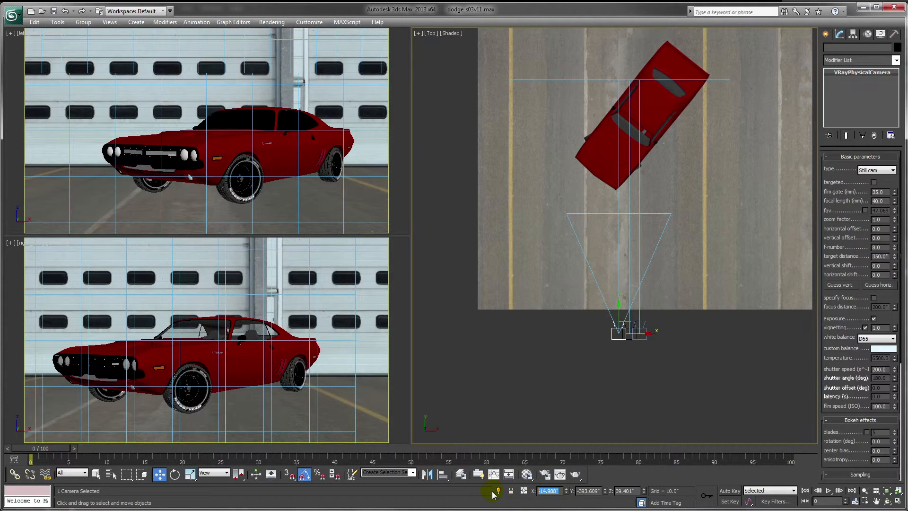
{"action": "key", "text": "BackSpace"}
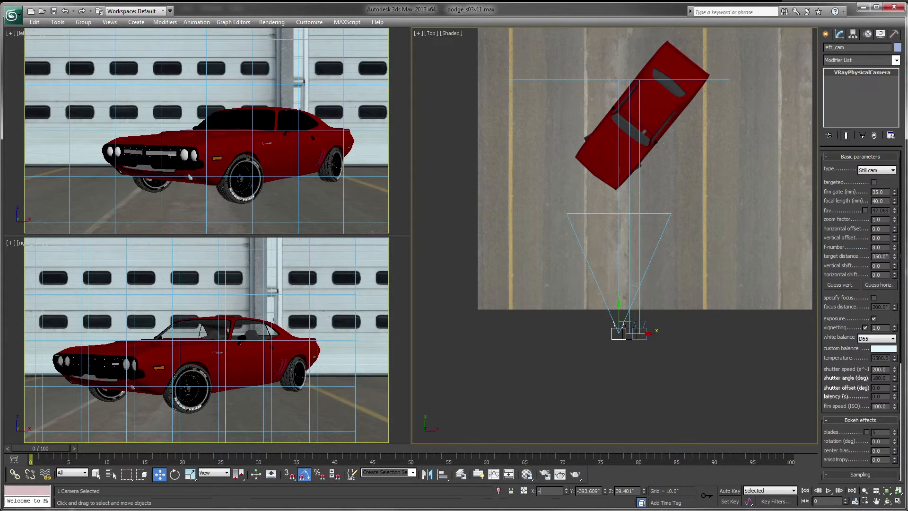
{"action": "type", "text": "-7"}
{"action": "key", "text": "Return"}
Step: Set the X position of right_cam to 7 inches and save the scene
{"action": "left_click", "coordinate": [640, 326]}
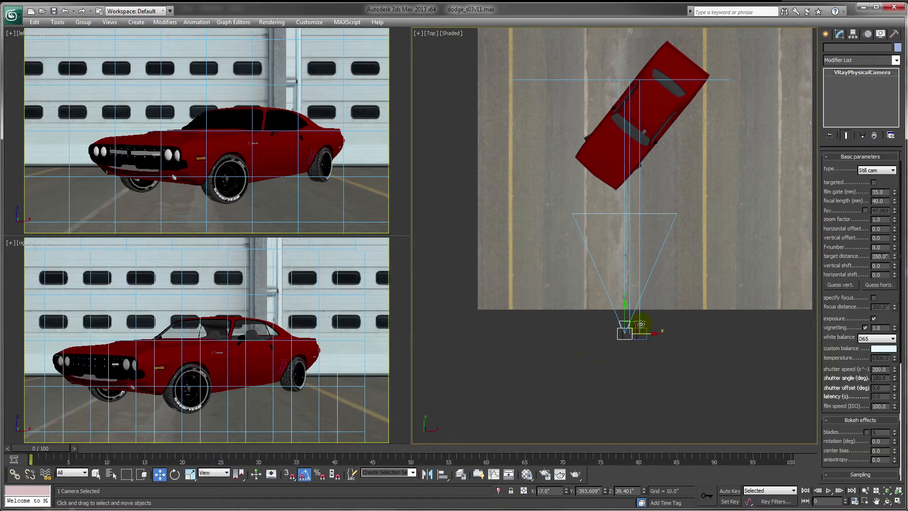
{"action": "left_click_drag", "start_coordinate": [556, 491], "coordinate": [488, 494]}
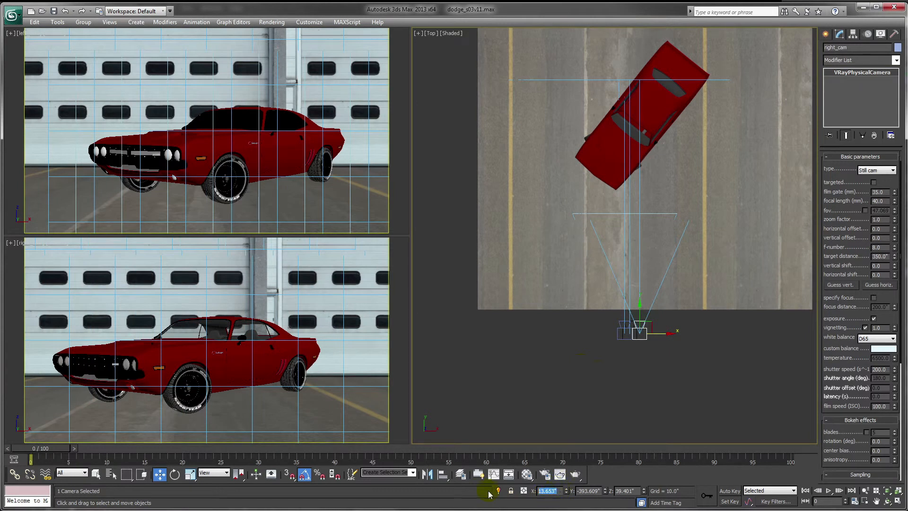
{"action": "type", "text": "7"}
{"action": "key", "text": "Return"}
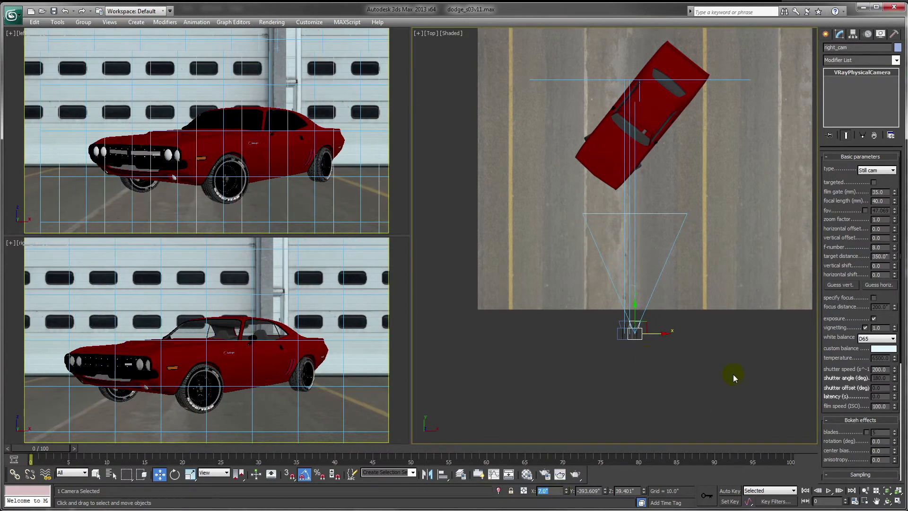
{"action": "scroll", "coordinate": [653, 338], "scroll_direction": "up", "scroll_amount": 2}
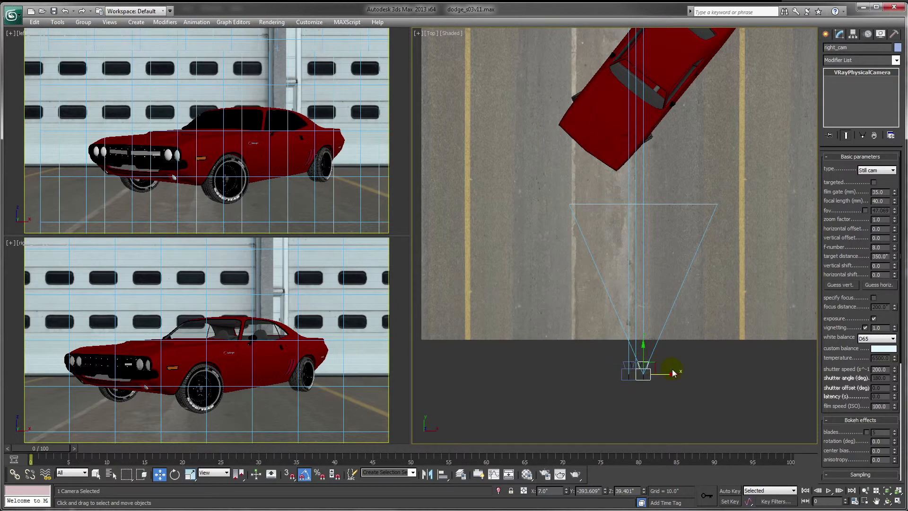
{"action": "key", "text": "ctrl+s"}
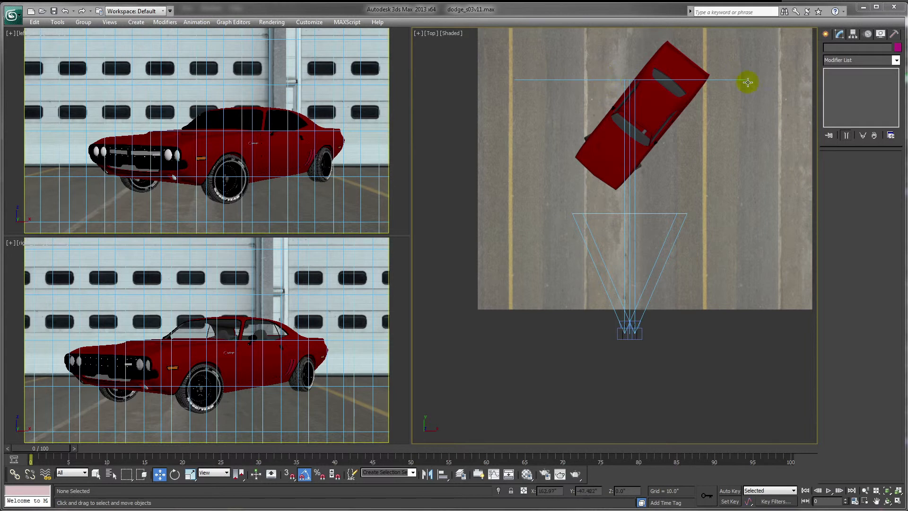
Step: Make right_cam unique so it is no longer an instance of left_cam
{"action": "left_click", "coordinate": [624, 327]}
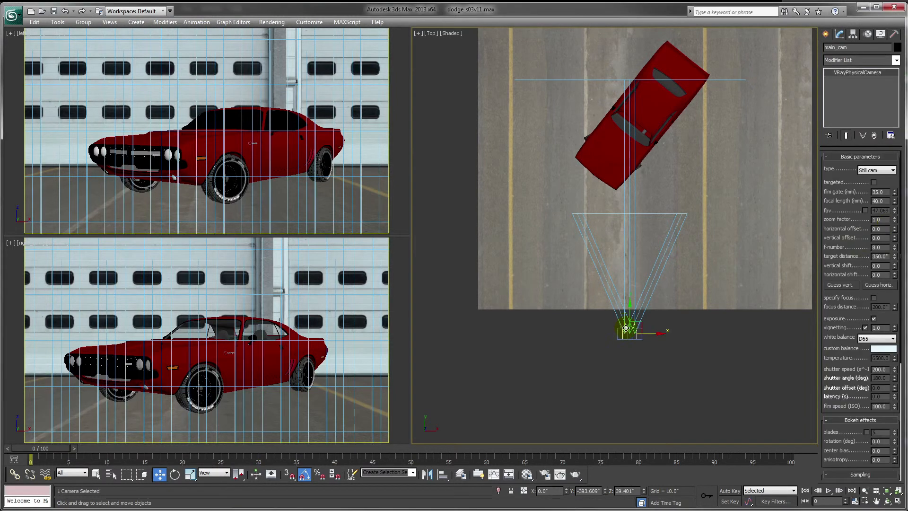
{"action": "left_click_drag", "start_coordinate": [632, 336], "coordinate": [636, 335]}
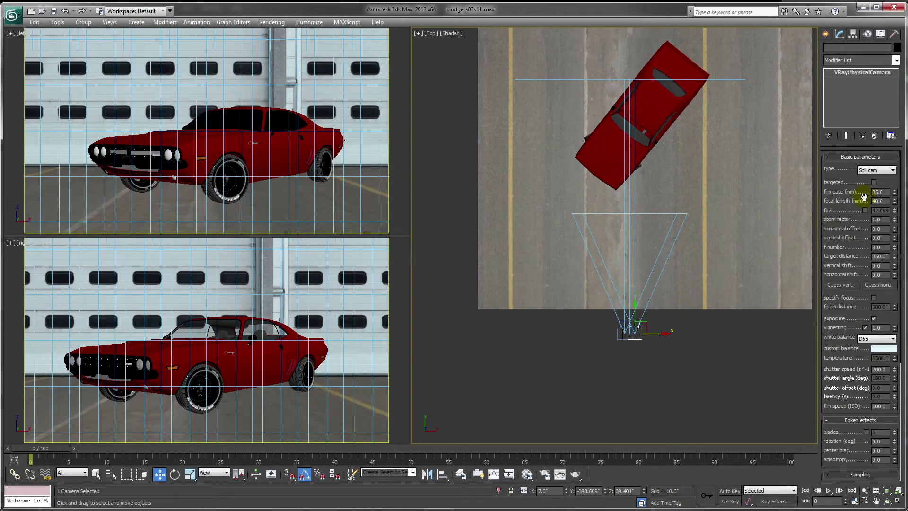
{"action": "left_click", "coordinate": [862, 137]}
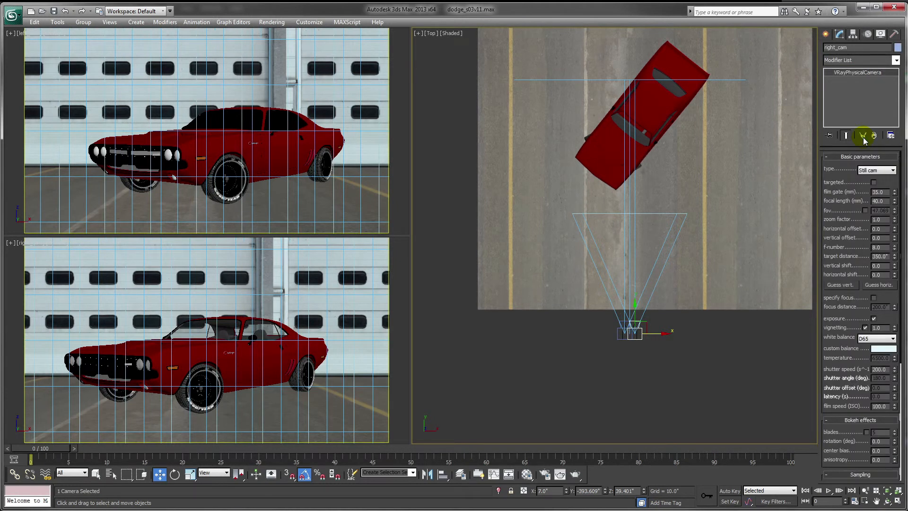
Step: Set the show cone option of right_cam to Never
{"action": "scroll", "coordinate": [886, 329], "scroll_direction": "down", "scroll_amount": 8}
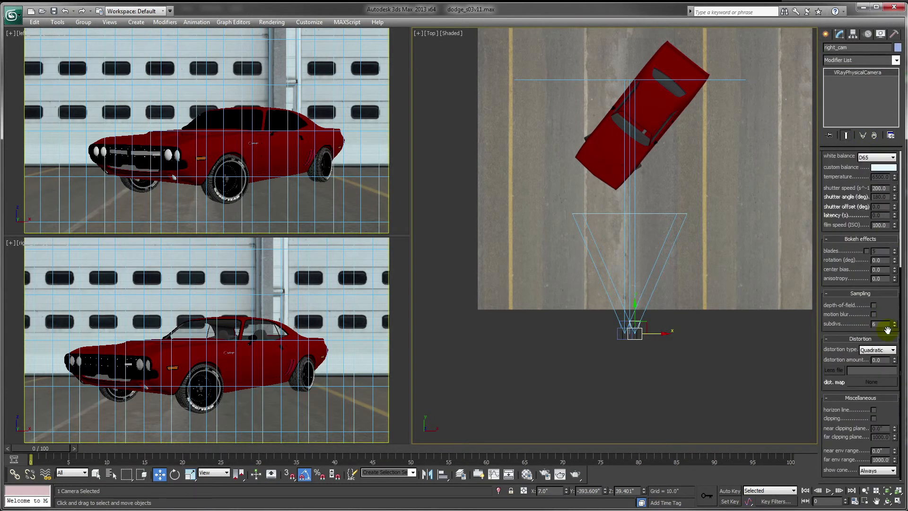
{"action": "left_click", "coordinate": [867, 472]}
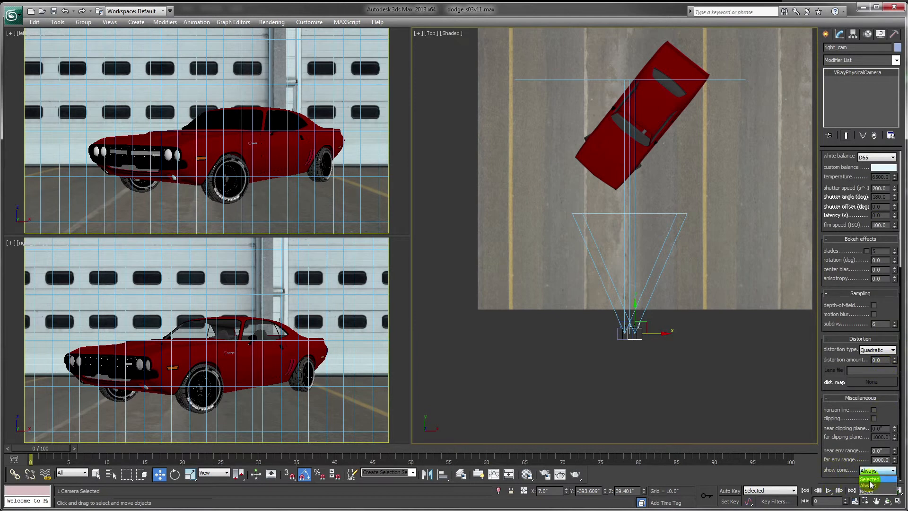
{"action": "left_click", "coordinate": [869, 479]}
{"action": "left_click", "coordinate": [872, 471]}
{"action": "left_click", "coordinate": [870, 478]}
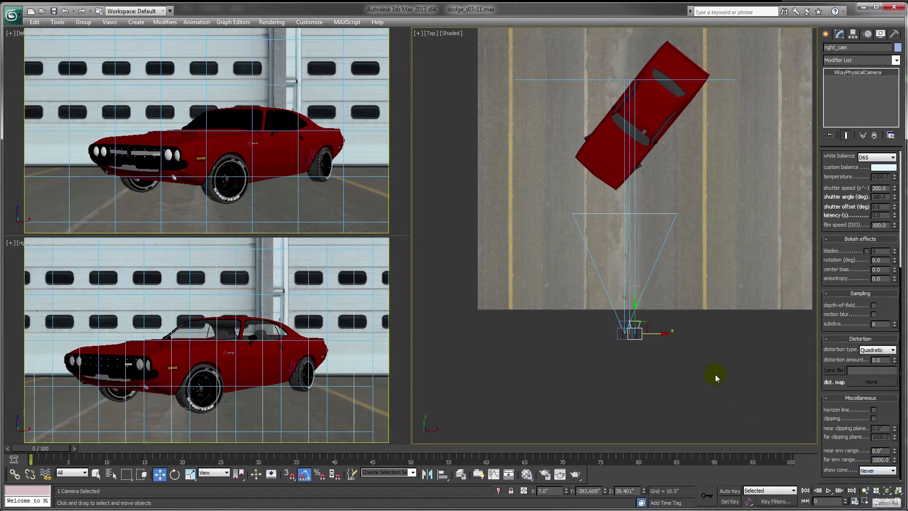
Step: Set the show cone option of left_cam to Never
{"action": "left_click", "coordinate": [670, 333]}
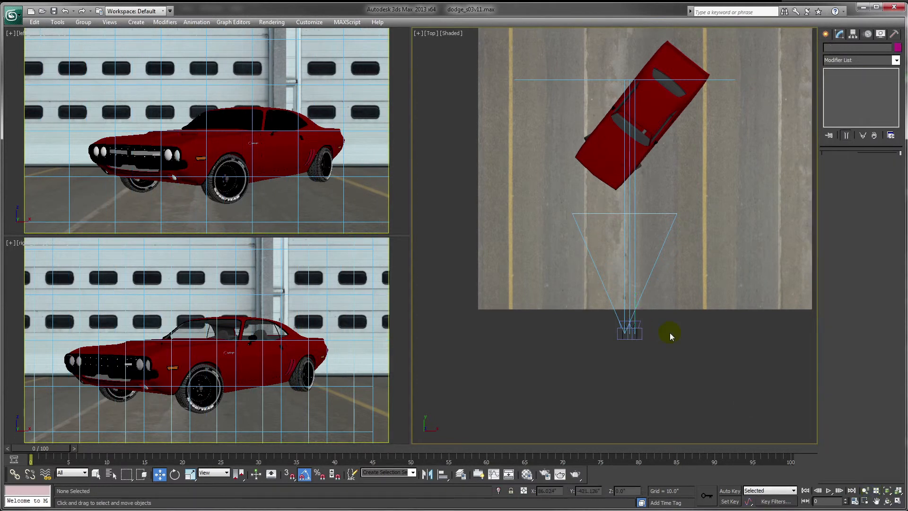
{"action": "left_click", "coordinate": [623, 338]}
{"action": "left_click", "coordinate": [889, 471]}
{"action": "left_click", "coordinate": [874, 492]}
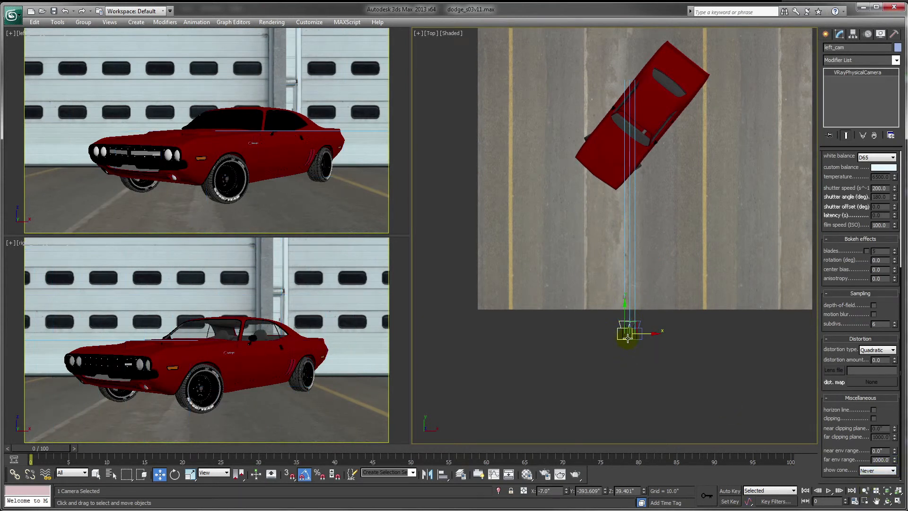
Step: Set the show cone option of left_cam to Always and that of right_cam to Selected
{"action": "left_click", "coordinate": [892, 471]}
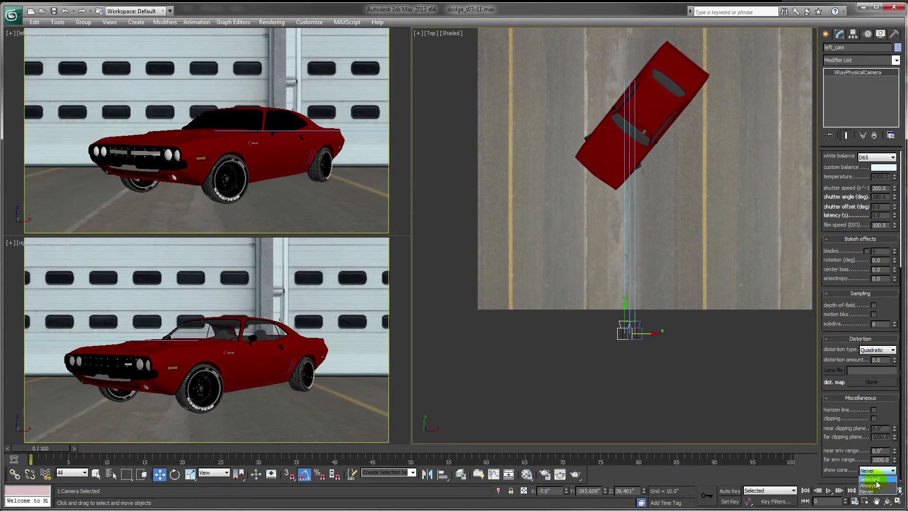
{"action": "left_click", "coordinate": [875, 485]}
{"action": "left_click", "coordinate": [637, 335]}
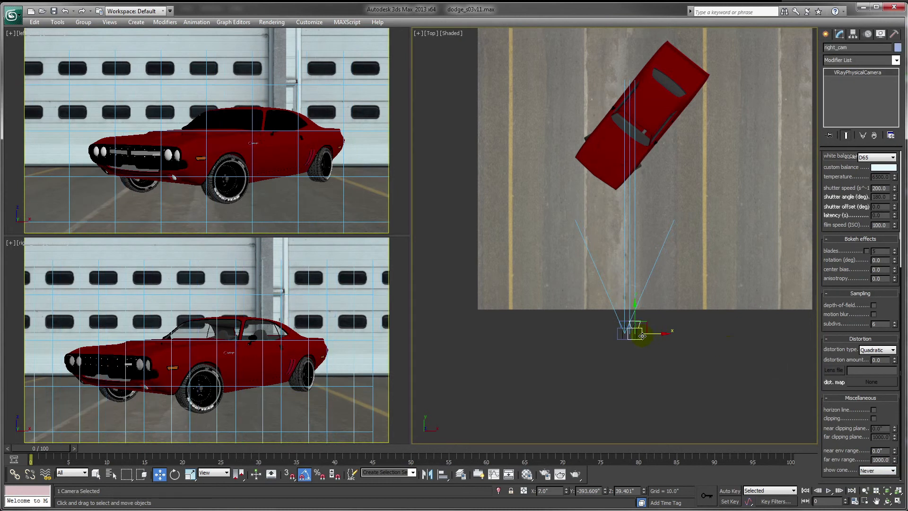
{"action": "left_click", "coordinate": [878, 470]}
{"action": "left_click", "coordinate": [873, 479]}
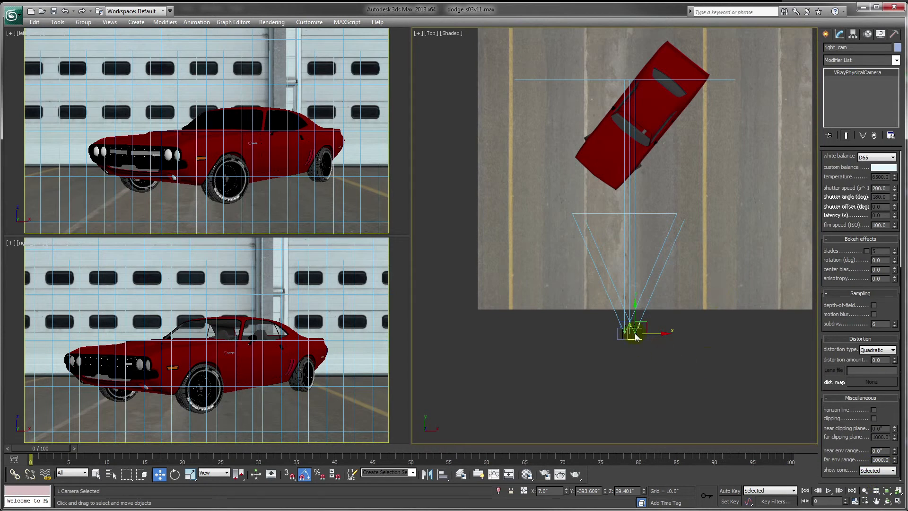
Step: Set the show cone option of main_cam to Always
{"action": "middle_click_drag", "start_coordinate": [625, 317], "coordinate": [620, 329]}
{"action": "scroll", "coordinate": [865, 184], "scroll_direction": "up", "scroll_amount": 5}
{"action": "left_click_drag", "start_coordinate": [896, 230], "coordinate": [897, 227]}
{"action": "middle_click_drag", "start_coordinate": [730, 254], "coordinate": [669, 170], "text": "alt"}
{"action": "scroll", "coordinate": [687, 314], "scroll_direction": "up", "scroll_amount": 5}
{"action": "scroll", "coordinate": [648, 440], "scroll_direction": "down", "scroll_amount": 2}
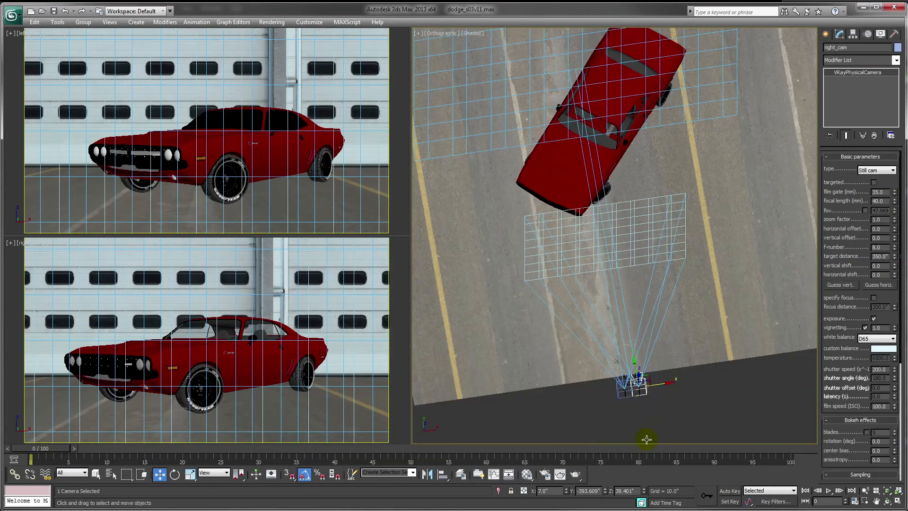
{"action": "left_click", "coordinate": [631, 392]}
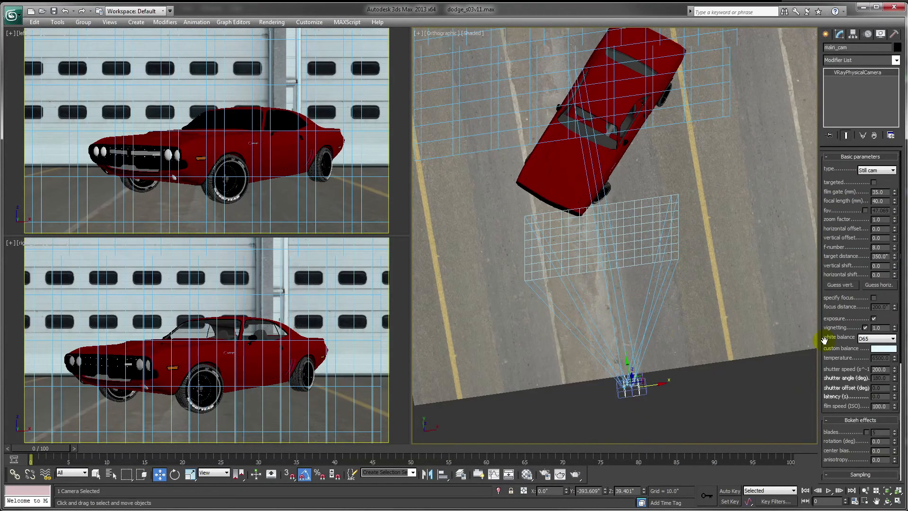
{"action": "left_click_drag", "start_coordinate": [897, 425], "coordinate": [892, 244]}
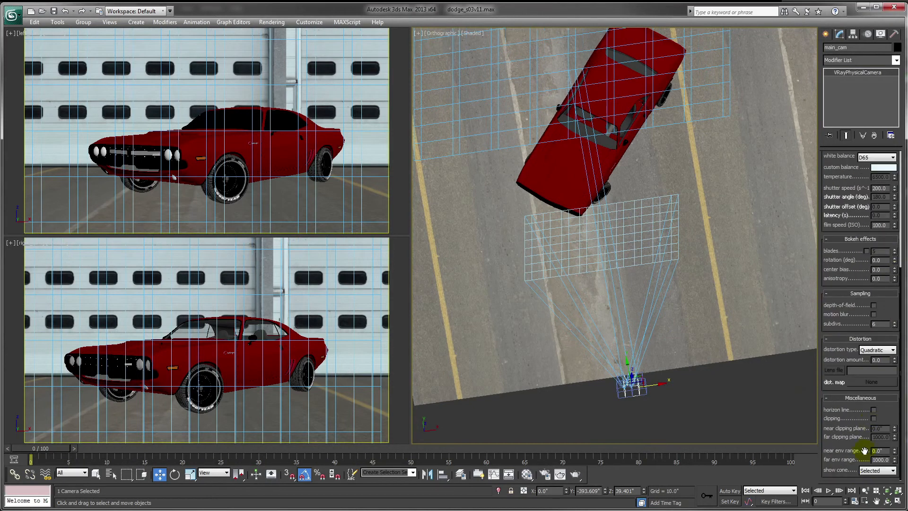
{"action": "left_click", "coordinate": [877, 470]}
{"action": "left_click", "coordinate": [875, 488]}
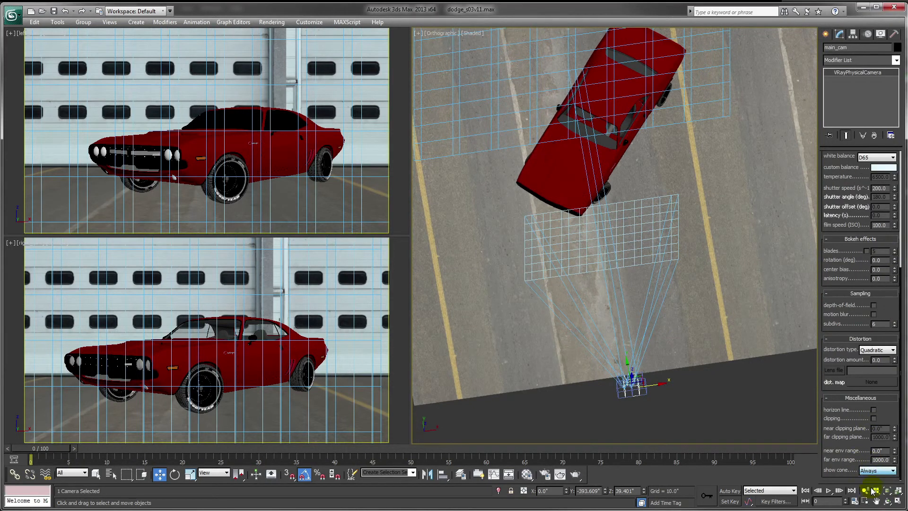
Step: Set the horizontal offset of right_cam to 0.025
{"action": "left_click", "coordinate": [646, 390]}
{"action": "middle_click_drag", "start_coordinate": [662, 352], "coordinate": [668, 383]}
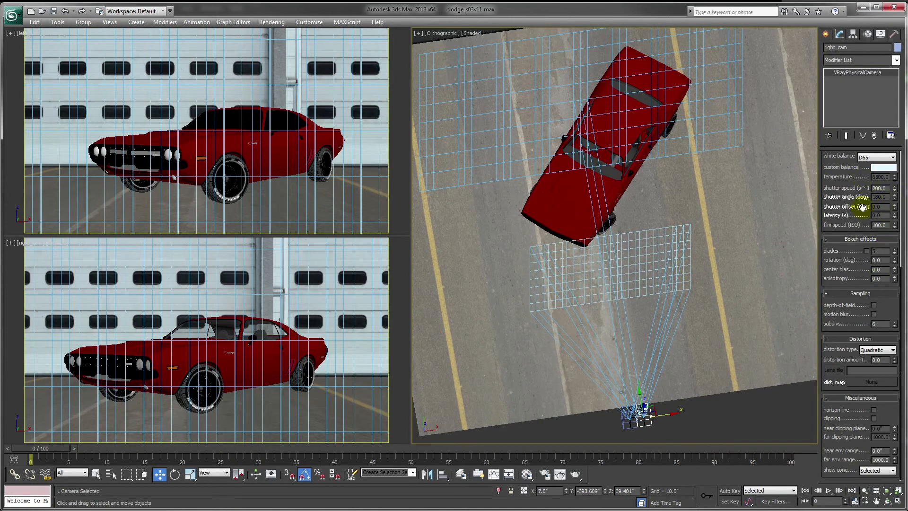
{"action": "left_click_drag", "start_coordinate": [863, 177], "coordinate": [860, 333]}
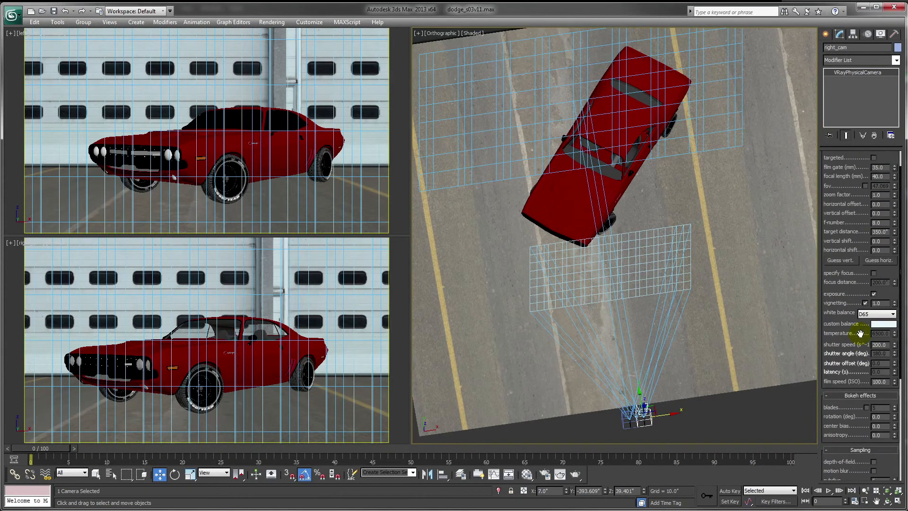
{"action": "left_click", "coordinate": [895, 203]}
{"action": "left_click_drag", "start_coordinate": [895, 204], "coordinate": [894, 201]}
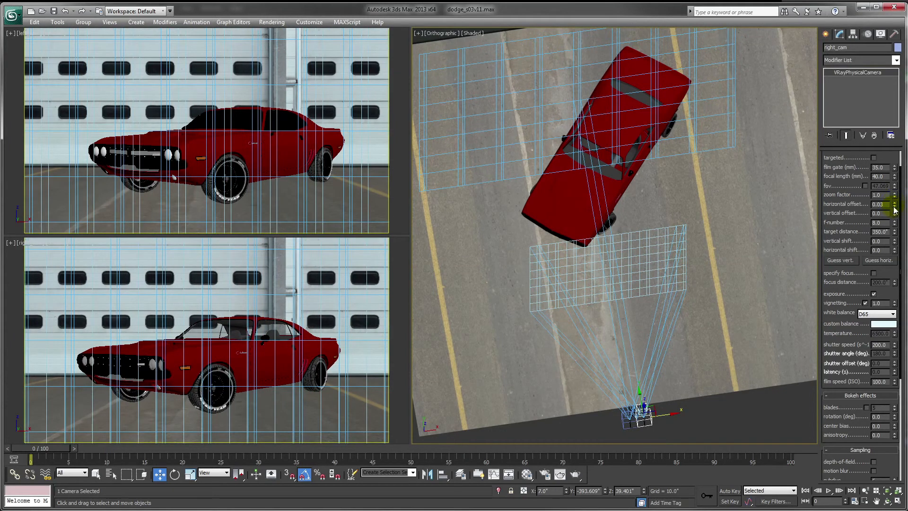
{"action": "left_click", "coordinate": [883, 205]}
{"action": "key", "text": "BackSpace"}
{"action": "type", "text": "25"}
{"action": "key", "text": "Return"}
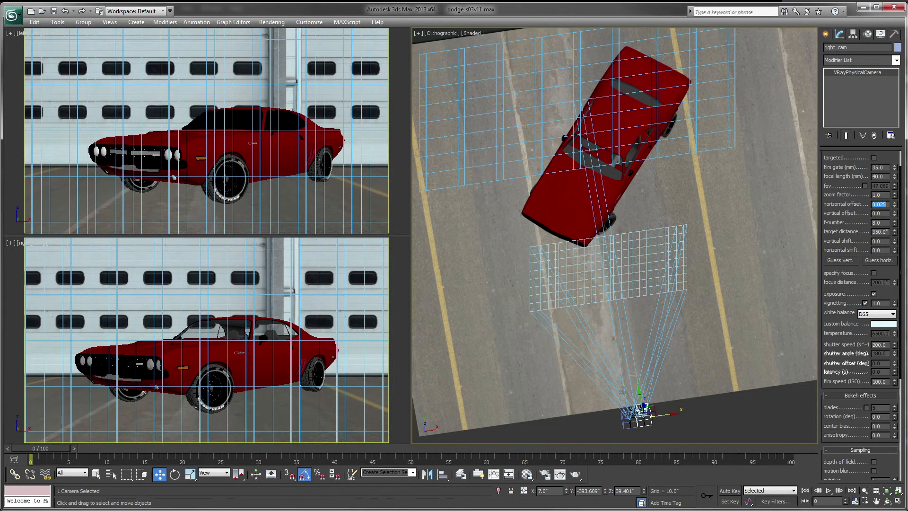
Step: Set the horizontal offset of left_cam to -0.025
{"action": "left_click", "coordinate": [631, 420]}
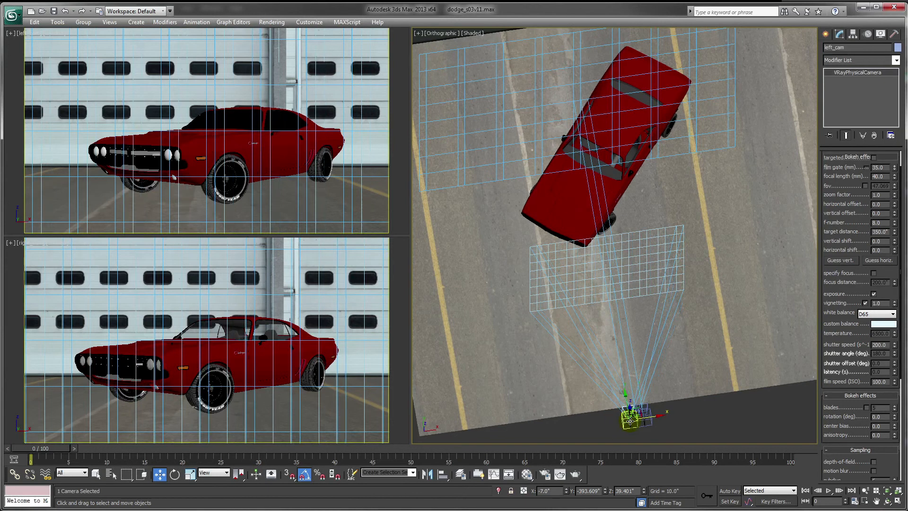
{"action": "double_click", "coordinate": [881, 204]}
{"action": "type", "text": "-0.025"}
{"action": "key", "text": "Return"}
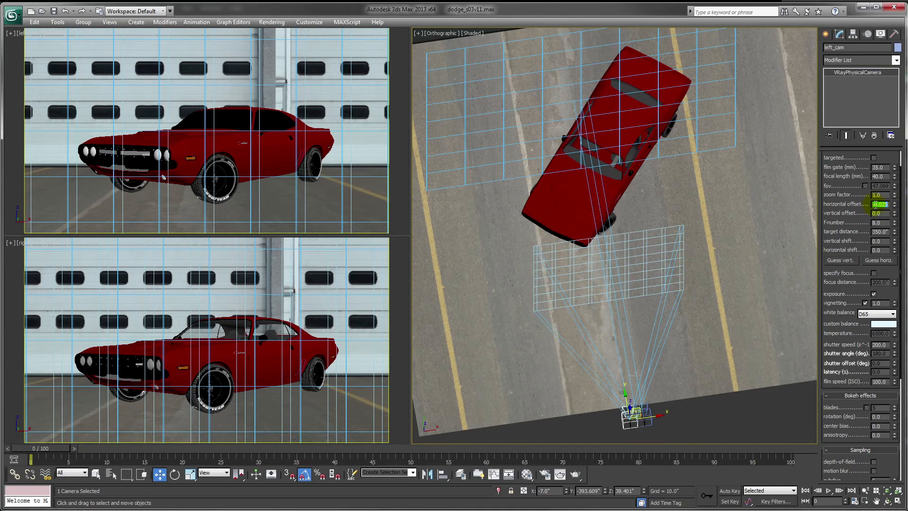
{"action": "middle_click_drag", "start_coordinate": [635, 393], "coordinate": [645, 362]}
{"action": "scroll", "coordinate": [640, 366], "scroll_direction": "down", "scroll_amount": 2}
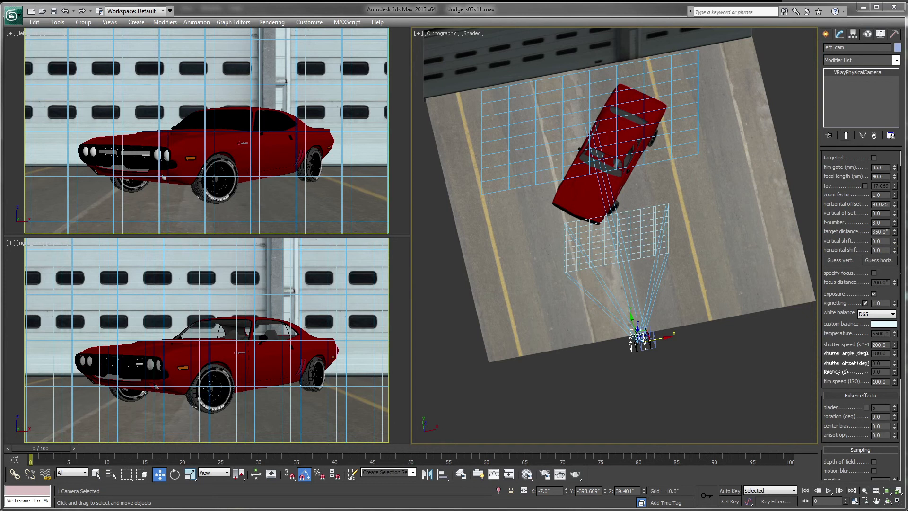
Step: Create a standard Free camera in the Left view, placed above the area in front of the car
{"action": "key", "text": "t"}
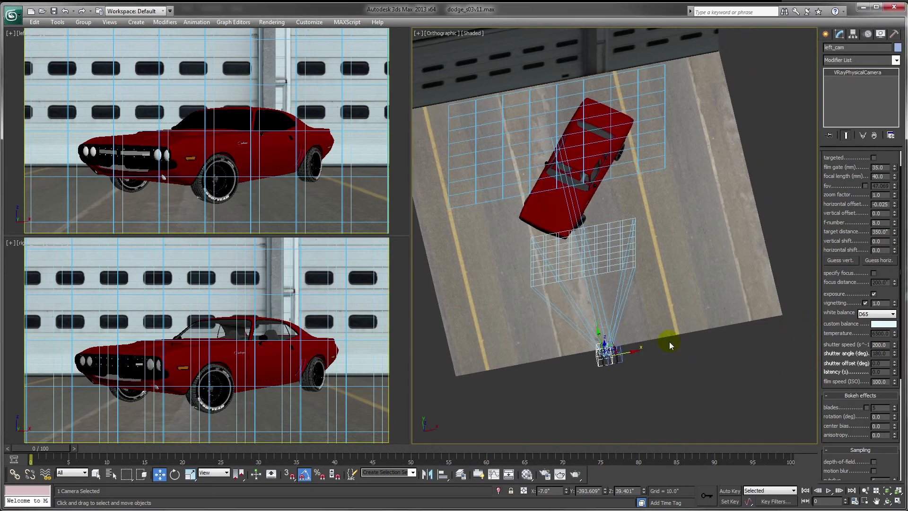
{"action": "scroll", "coordinate": [582, 310], "scroll_direction": "down", "scroll_amount": 6}
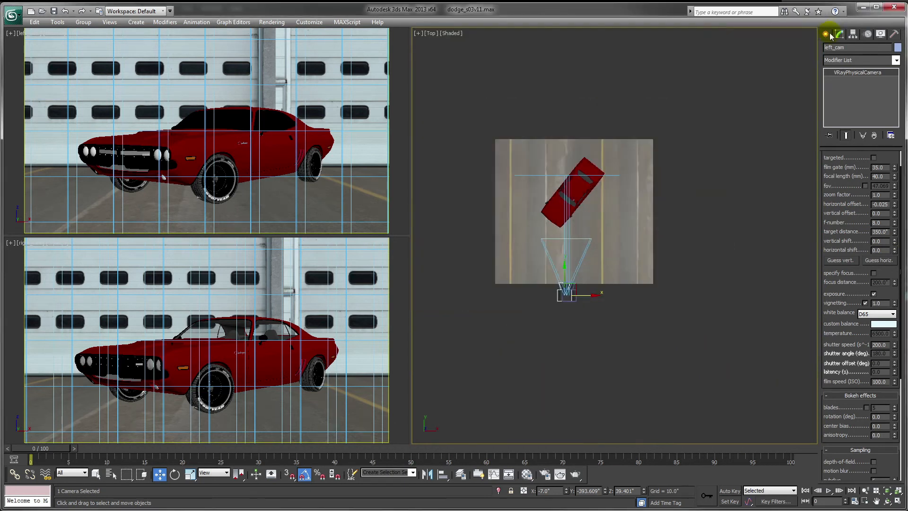
{"action": "left_click", "coordinate": [826, 34]}
{"action": "left_click", "coordinate": [845, 61]}
{"action": "left_click", "coordinate": [840, 70]}
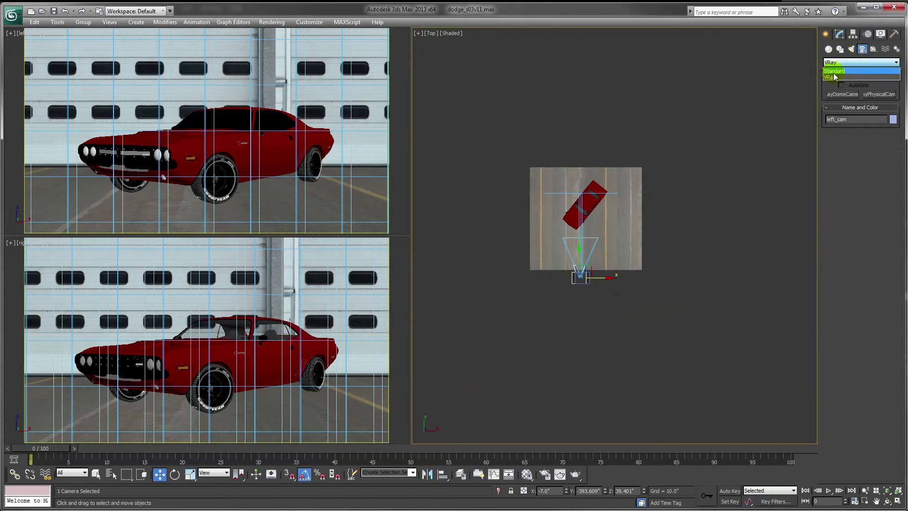
{"action": "left_click", "coordinate": [869, 95]}
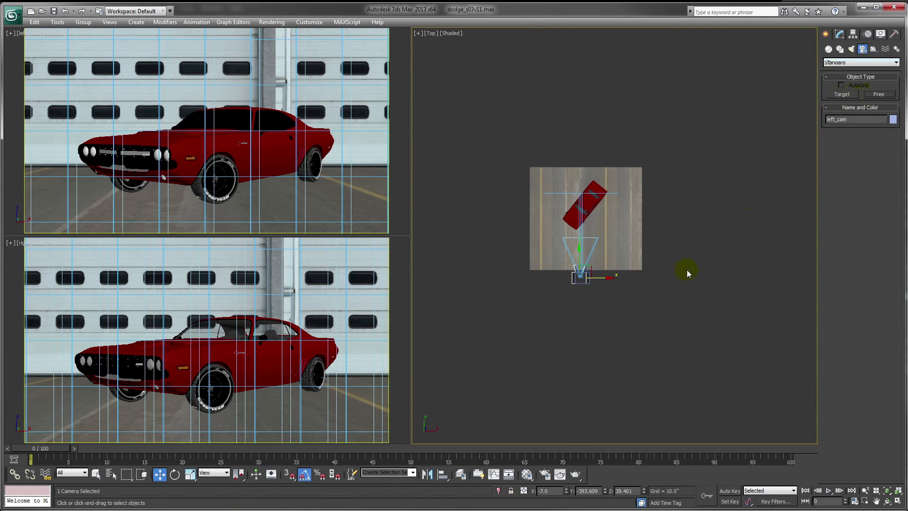
{"action": "left_click_drag", "start_coordinate": [689, 277], "coordinate": [686, 248]}
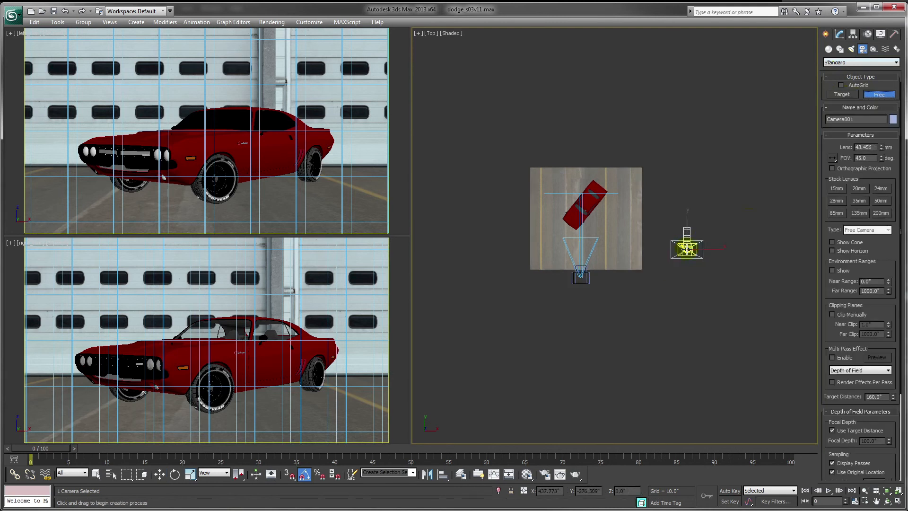
{"action": "key", "text": "ctrl+z"}
{"action": "key", "text": "l"}
{"action": "key", "text": "z"}
{"action": "left_click_drag", "start_coordinate": [690, 121], "coordinate": [697, 126]}
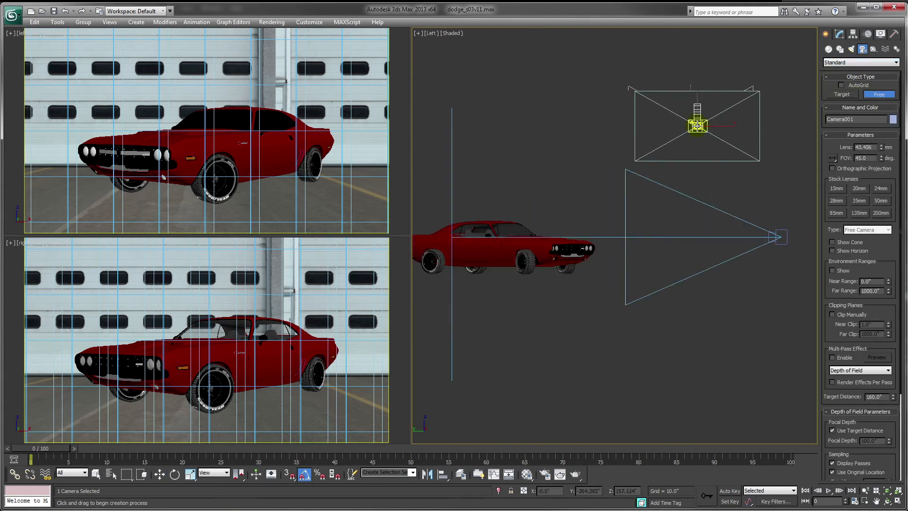
Step: Show the new free camera in the Top view and isolate it from the rest of the scene
{"action": "key", "text": "t"}
{"action": "key", "text": "z"}
{"action": "scroll", "coordinate": [701, 207], "scroll_direction": "down", "scroll_amount": 7}
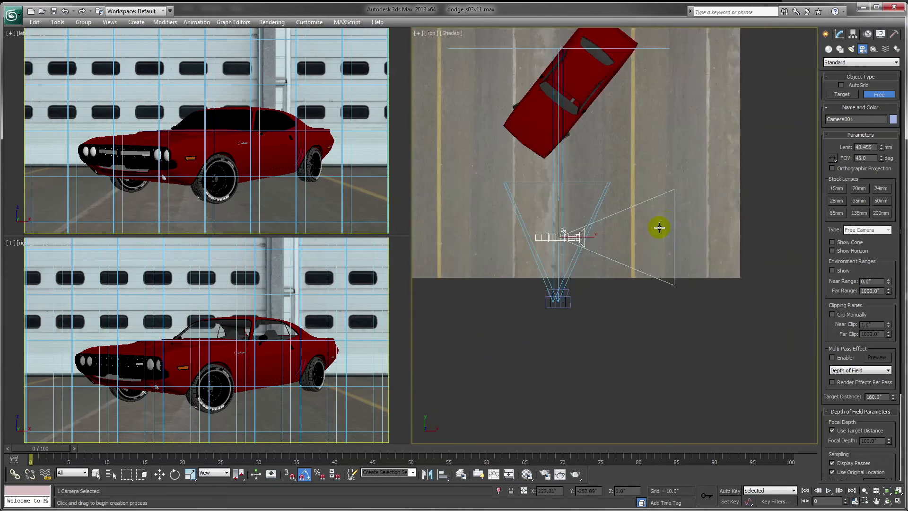
{"action": "scroll", "coordinate": [582, 243], "scroll_direction": "down", "scroll_amount": 3}
{"action": "right_click", "coordinate": [591, 237]}
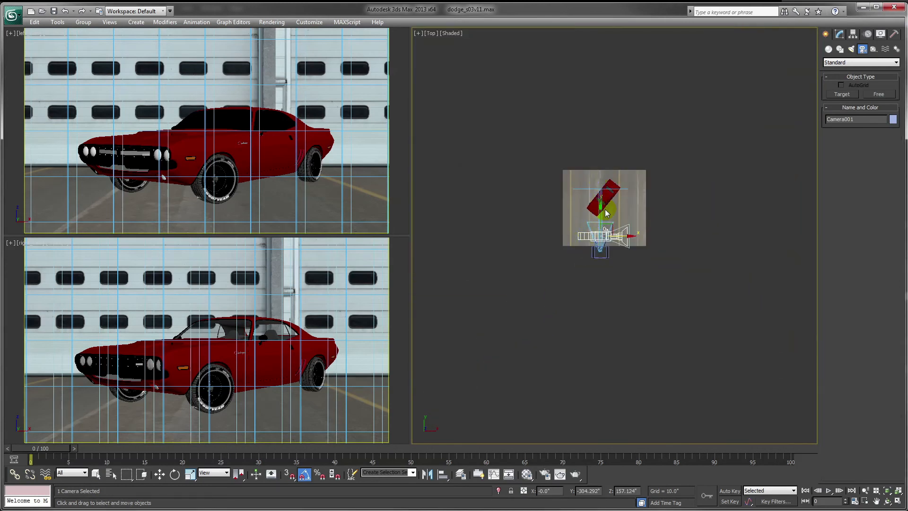
{"action": "right_click", "coordinate": [596, 230]}
{"action": "left_click", "coordinate": [611, 157]}
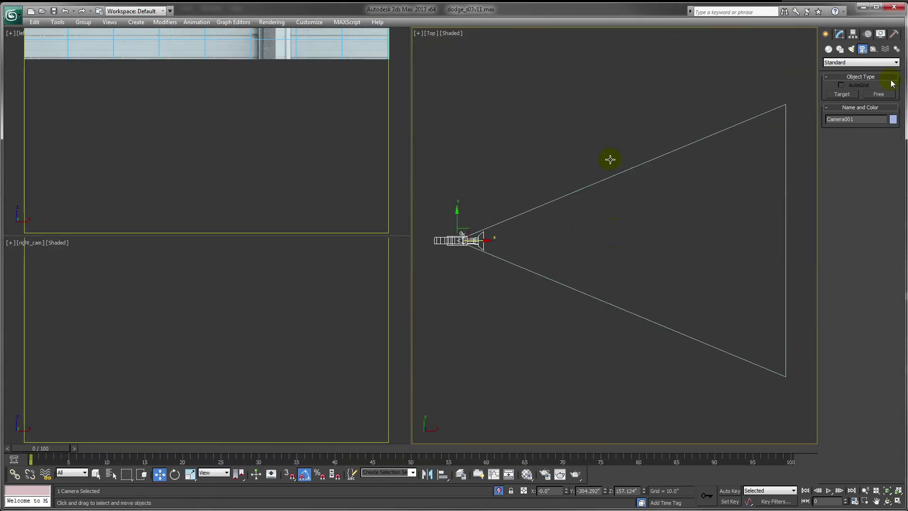
Step: Add a Skew modifier to the isolated free camera and try out its skew amount
{"action": "left_click", "coordinate": [838, 34]}
{"action": "left_click", "coordinate": [895, 60]}
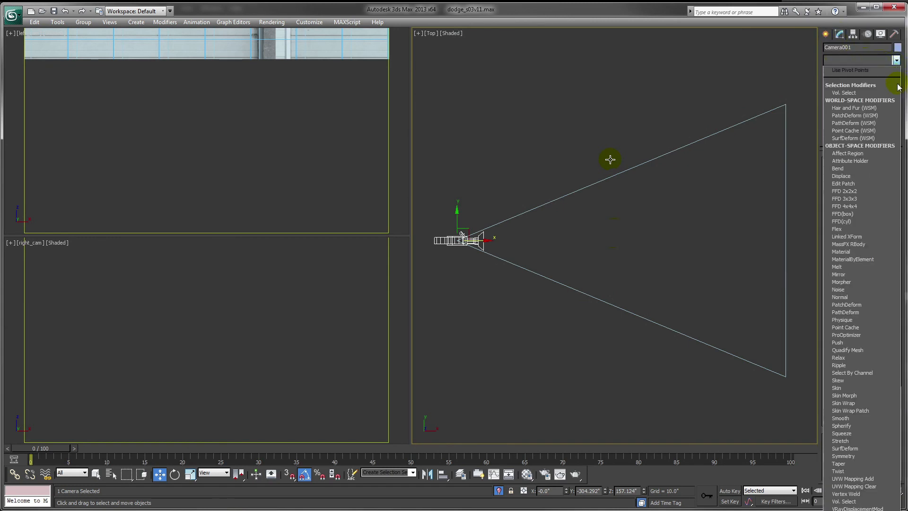
{"action": "left_click", "coordinate": [842, 380]}
{"action": "left_click_drag", "start_coordinate": [887, 178], "coordinate": [866, 302]}
{"action": "right_click", "coordinate": [866, 302]}
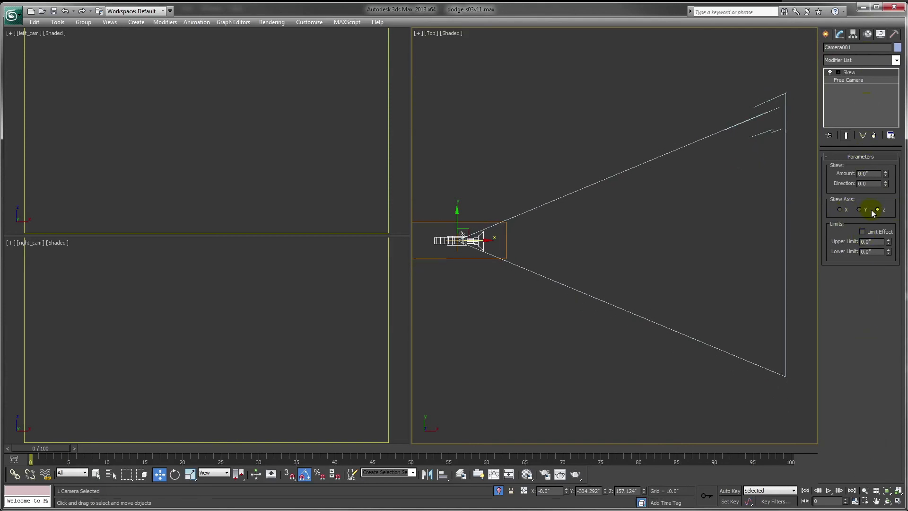